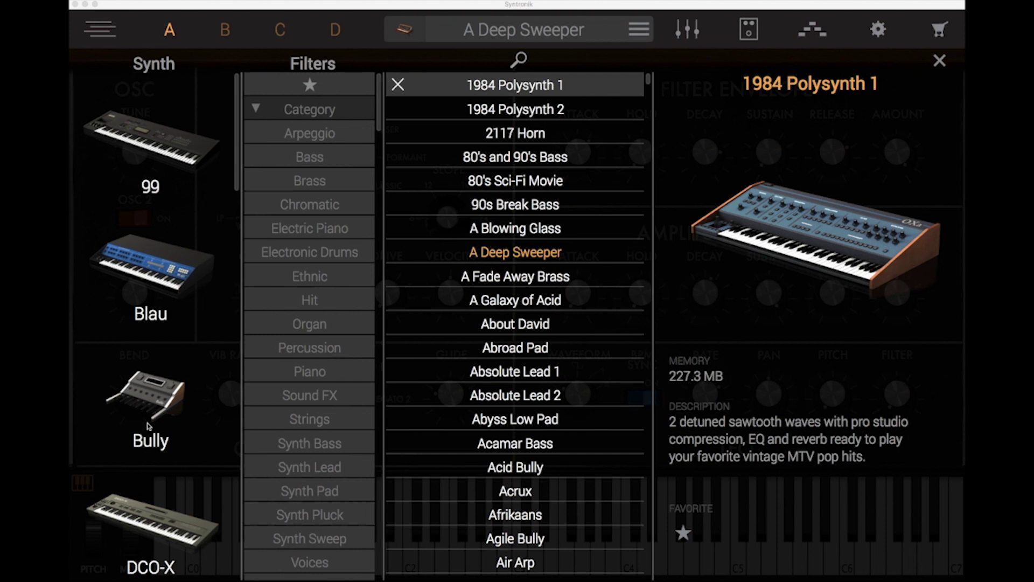
# Step: Browse the preset list, then filter it to show only Pro-V presets
pyautogui.scroll(-5, 191, 120)
pyautogui.scroll(-2, 189, 122)
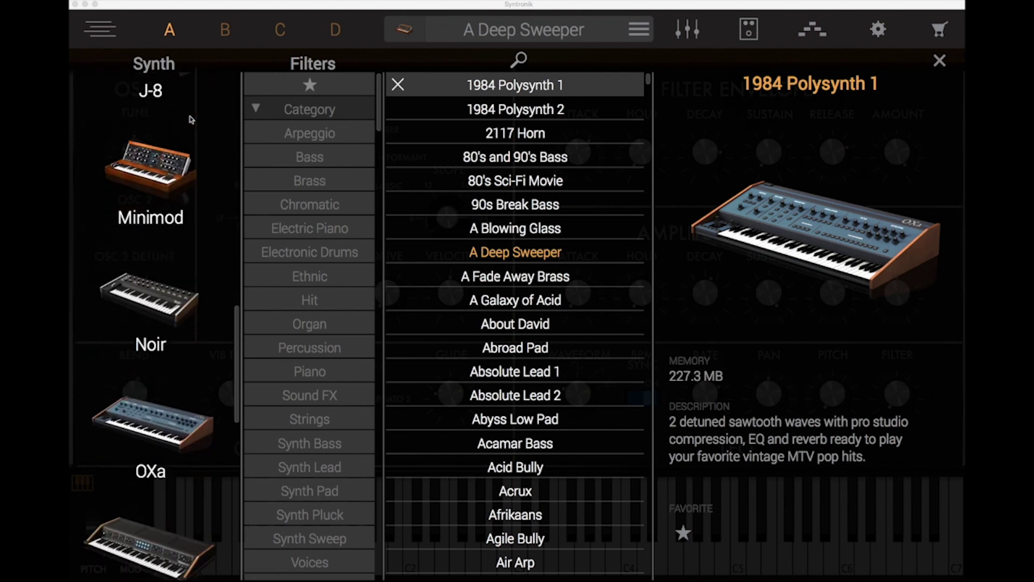
pyautogui.scroll(8, 183, 162)
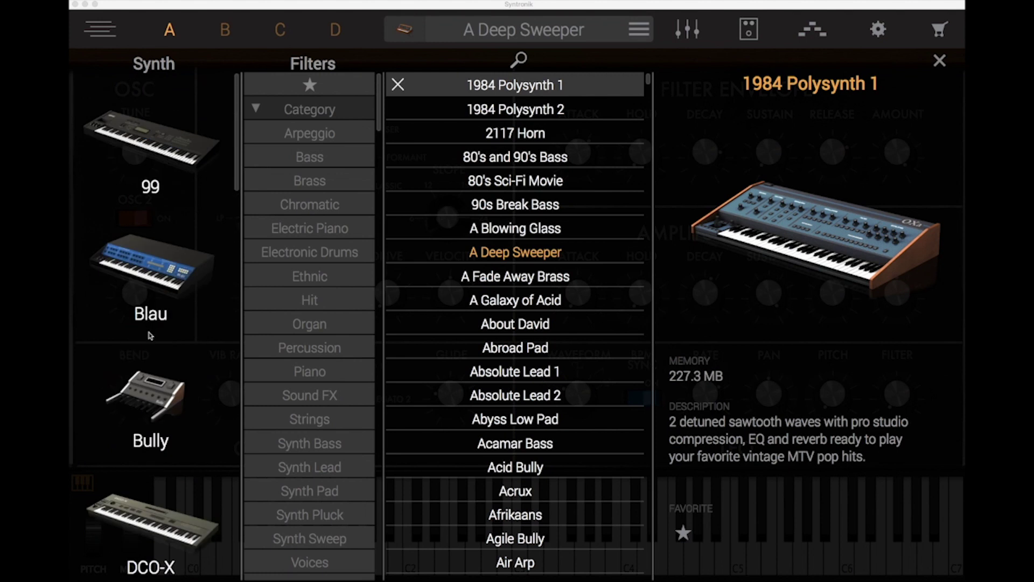
pyautogui.scroll(-1, 310, 167)
pyautogui.scroll(-15, 311, 167)
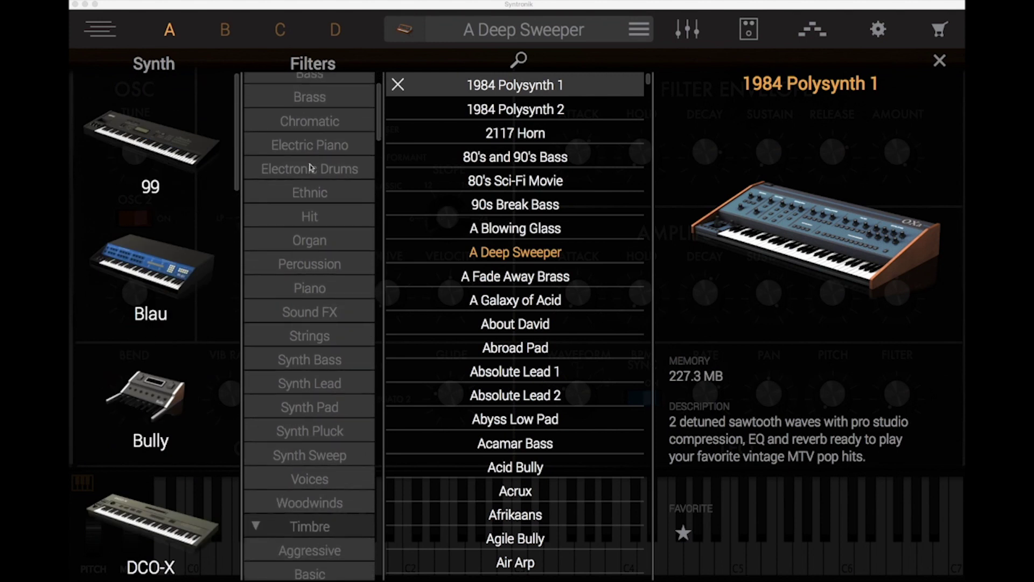
pyautogui.scroll(-14, 310, 168)
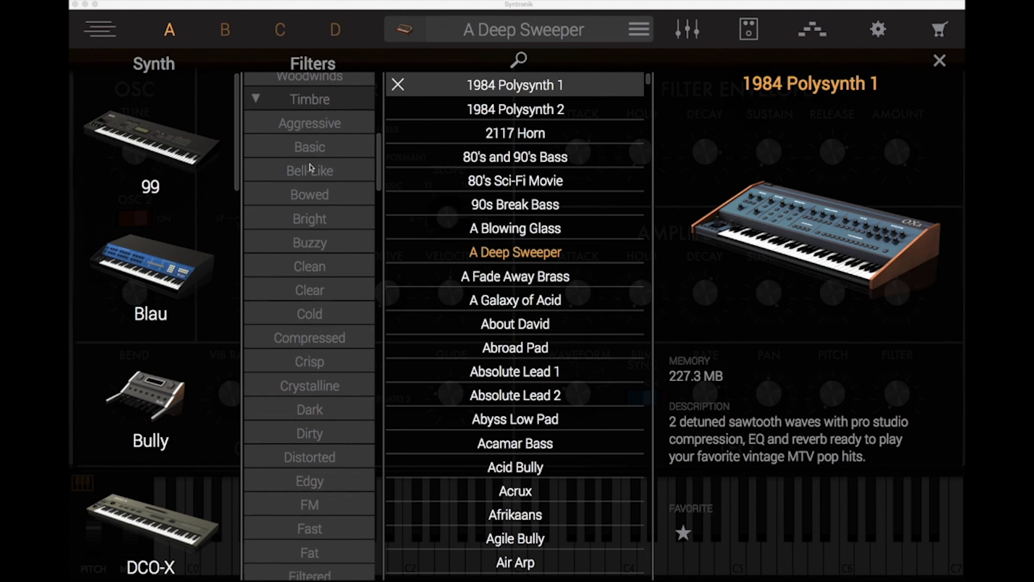
pyautogui.scroll(20, 310, 167)
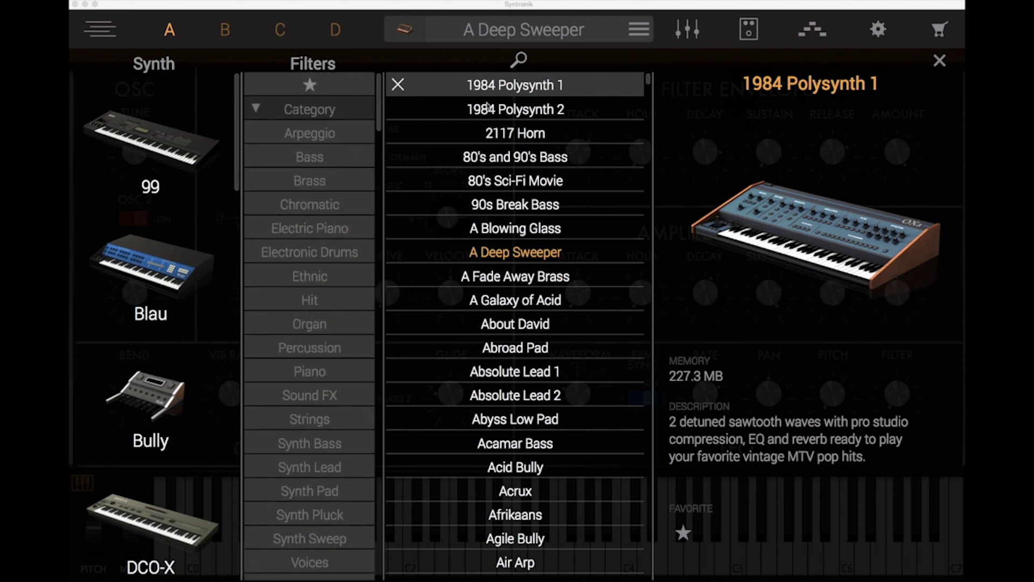
pyautogui.scroll(-5, 488, 107)
pyautogui.scroll(-18, 488, 107)
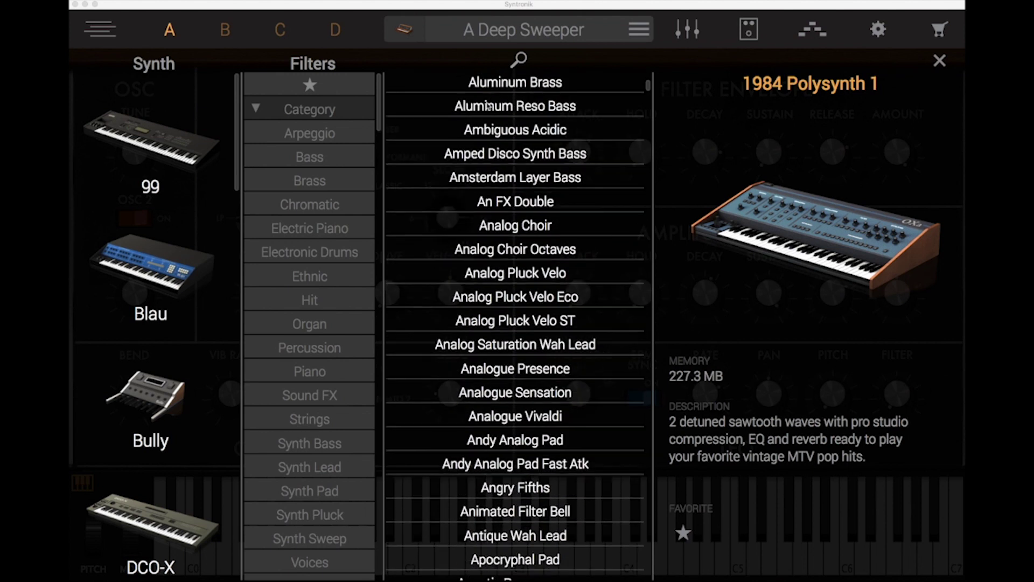
pyautogui.scroll(20, 489, 106)
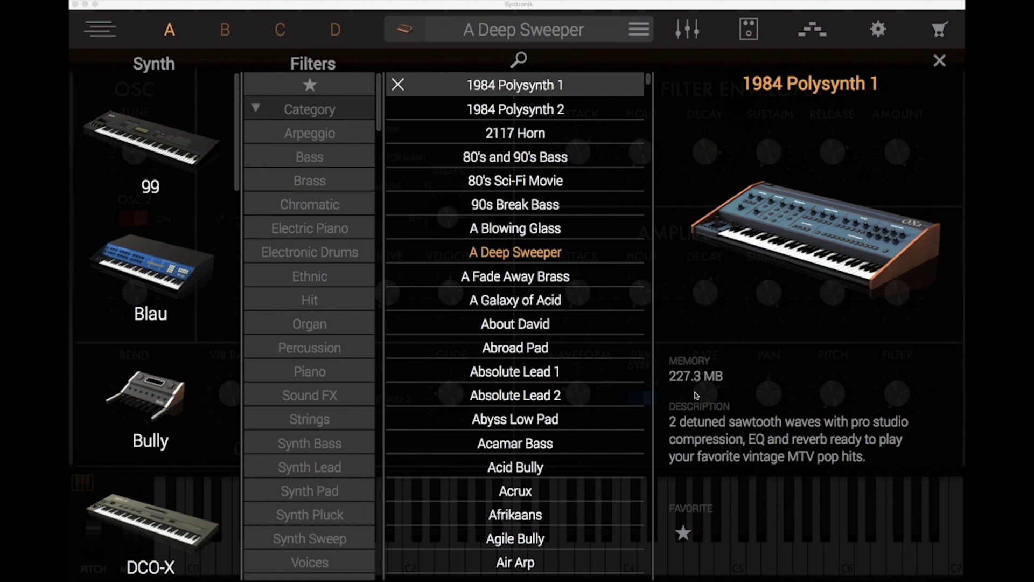
pyautogui.scroll(-10, 161, 213)
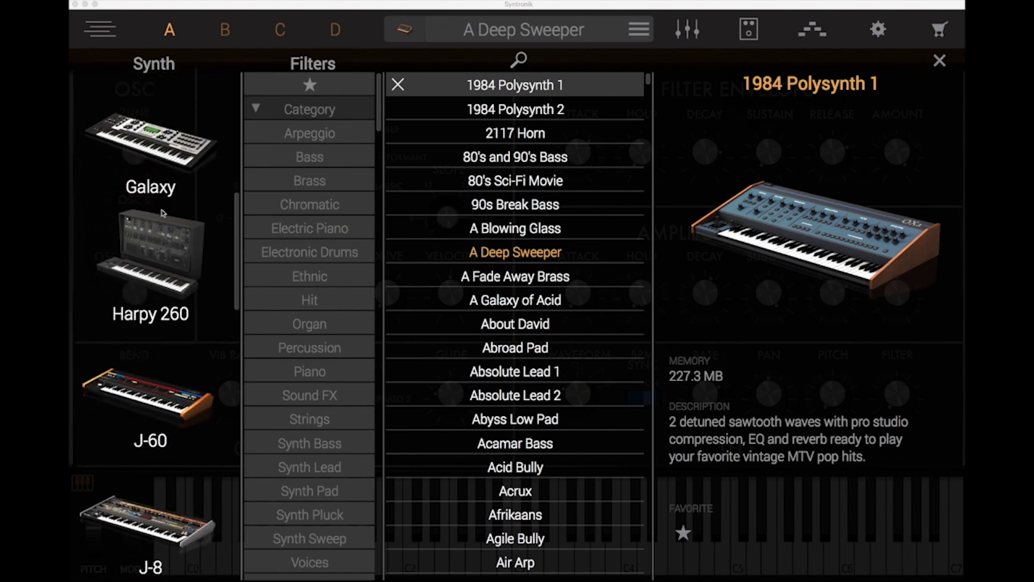
pyautogui.scroll(-10, 161, 213)
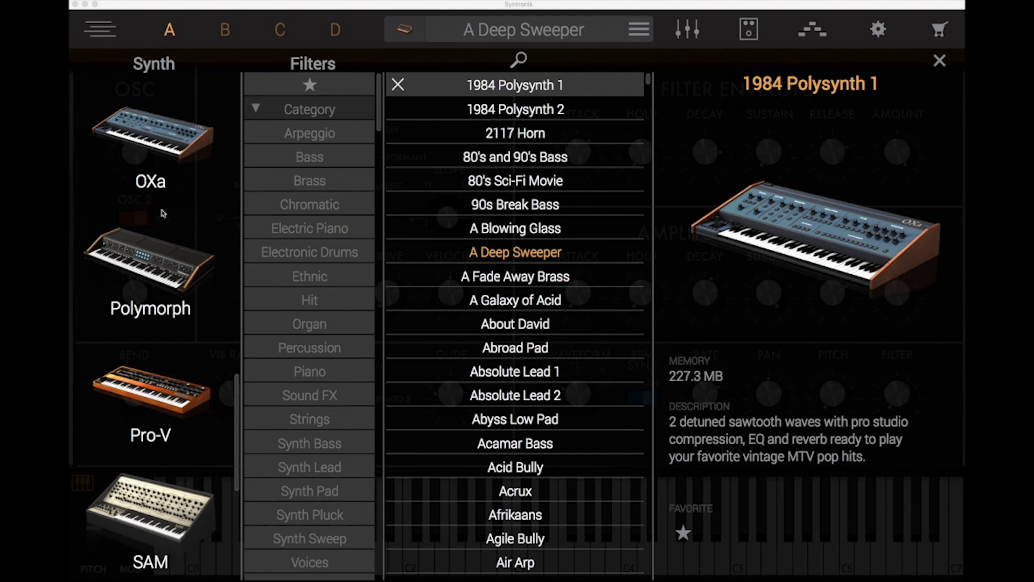
pyautogui.scroll(-3, 163, 213)
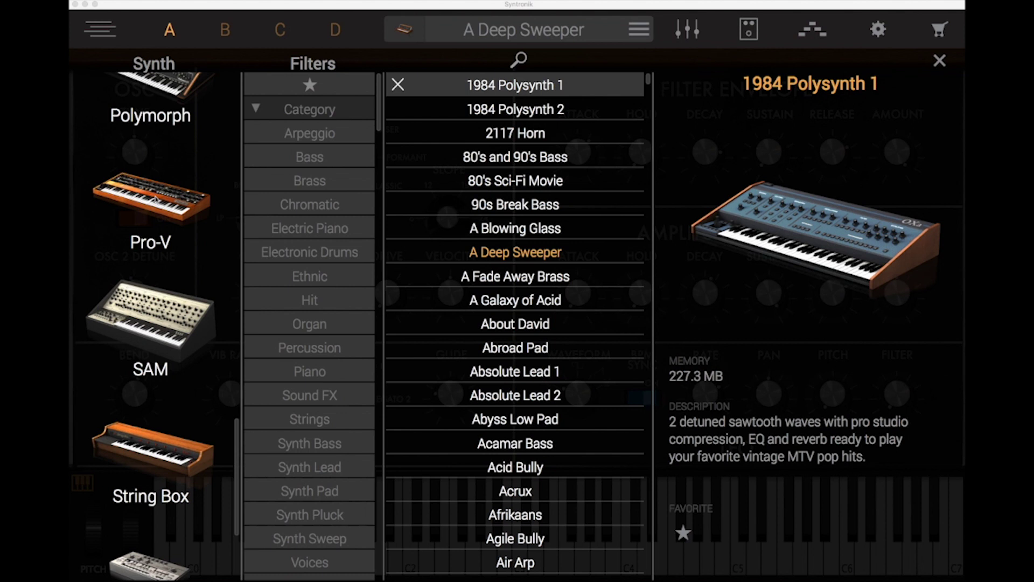
pyautogui.click(155, 200)
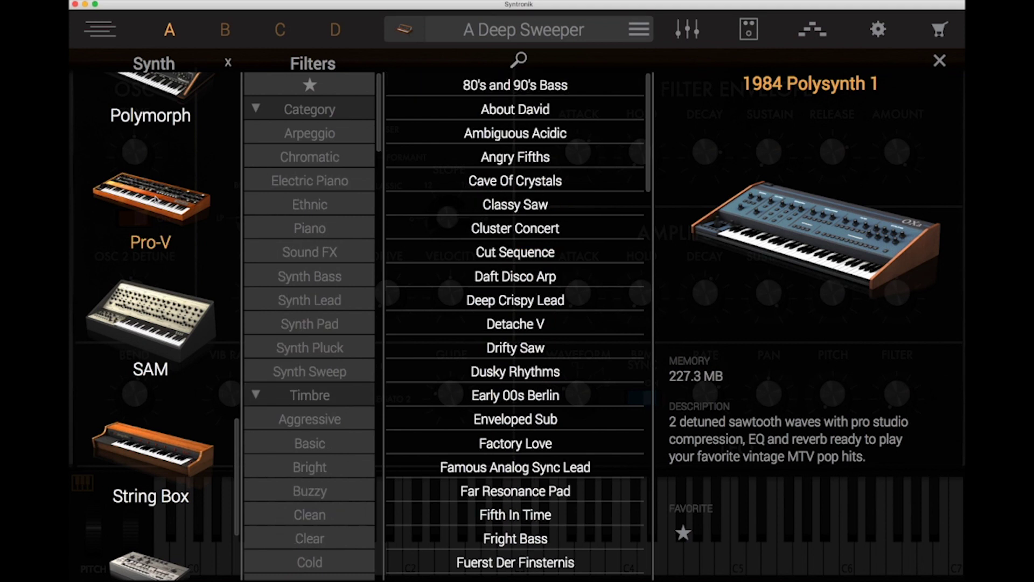
# Step: Load the Pro-V preset 'Its Coming Pad', a super slow attack pad
pyautogui.scroll(-10, 558, 239)
pyautogui.scroll(6, 558, 239)
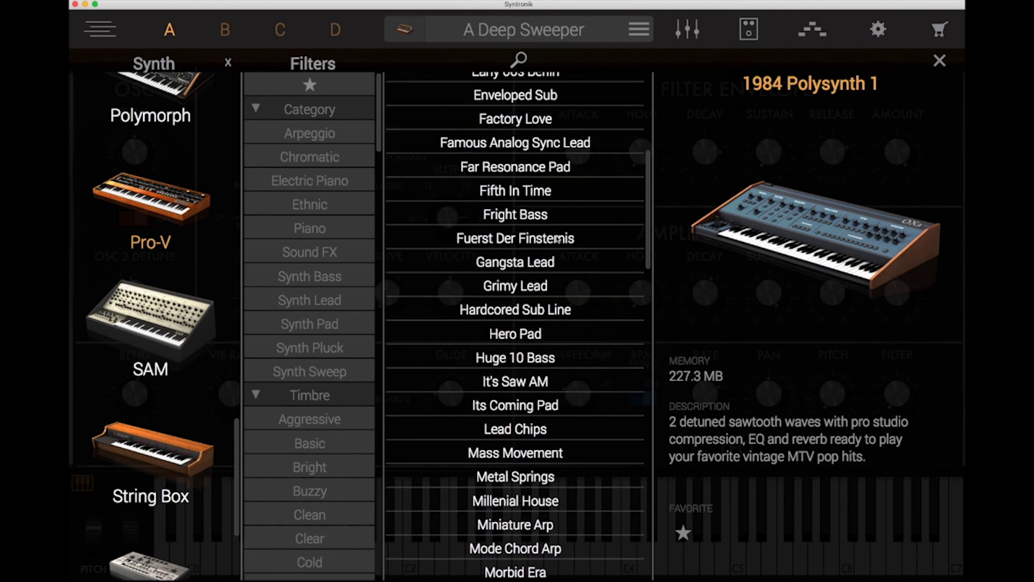
pyautogui.scroll(-6, 558, 239)
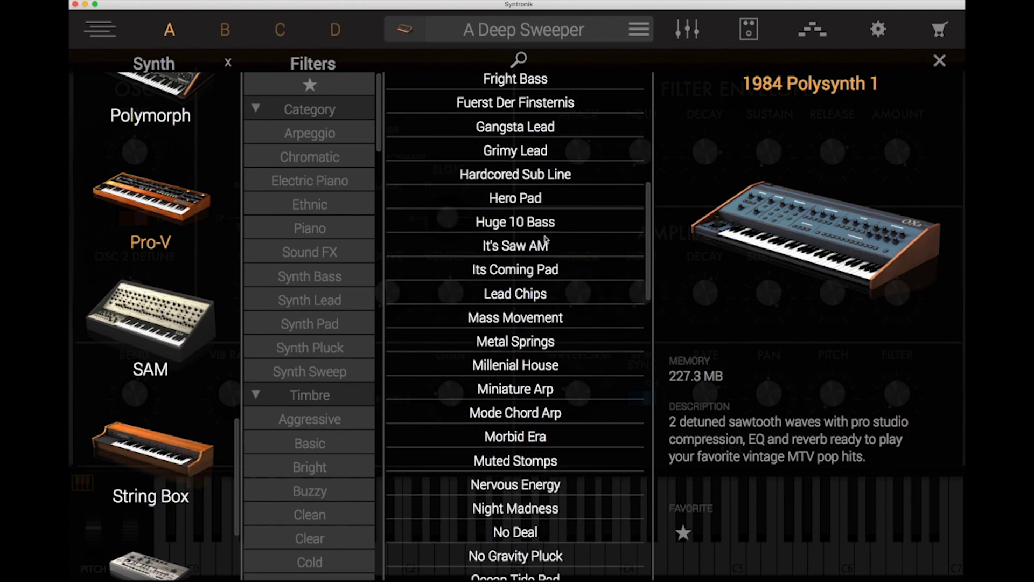
pyautogui.click(503, 269)
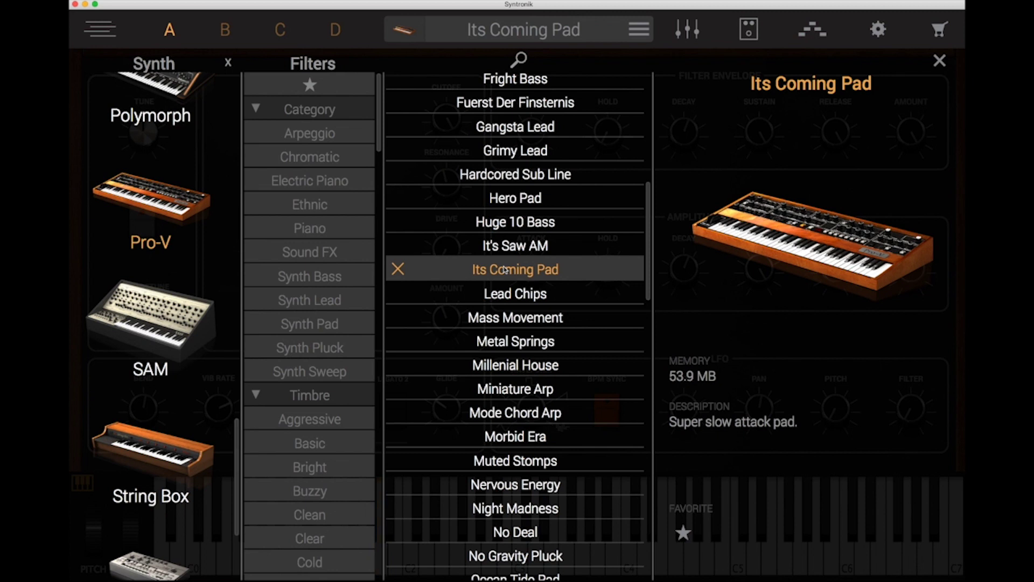
# Step: Remove the Pro-V synth filter so all presets are listed
pyautogui.click(229, 64)
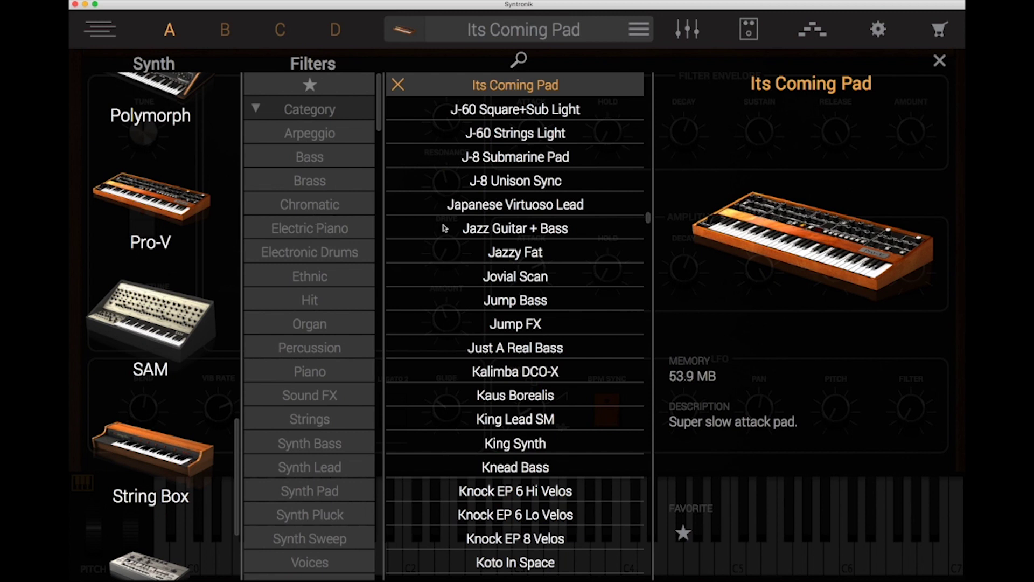
pyautogui.scroll(-5, 338, 229)
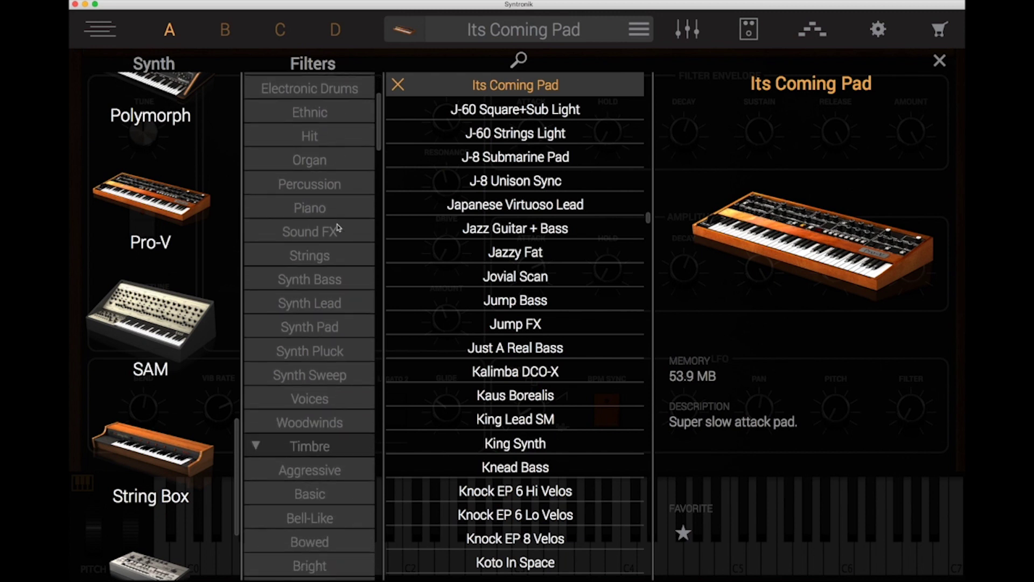
pyautogui.scroll(-15, 338, 229)
pyautogui.scroll(20, 339, 228)
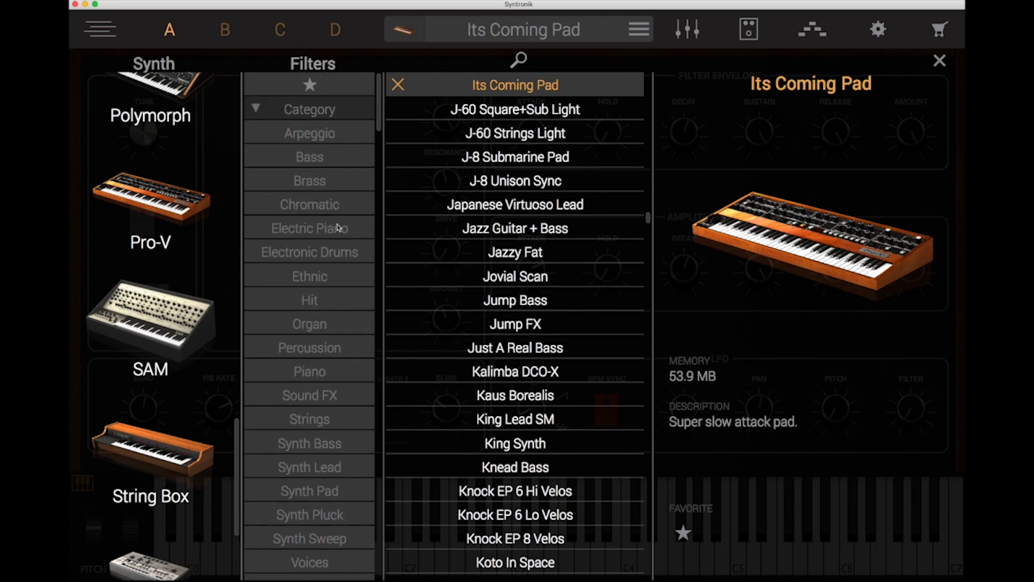
pyautogui.scroll(10, 145, 209)
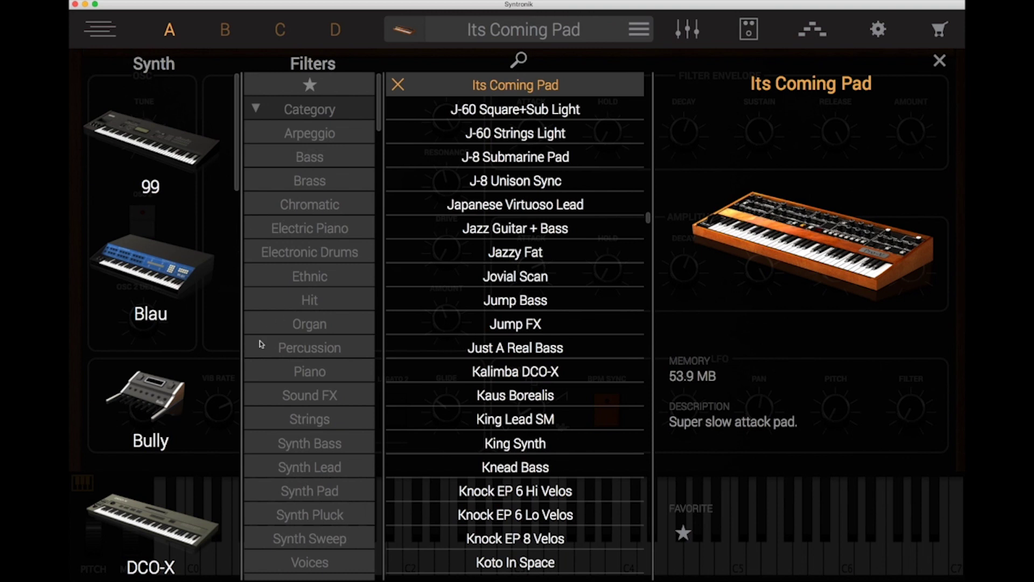
# Step: Filter the browser to the Synth Bass category and load 'Vega Bass'
pyautogui.click(309, 445)
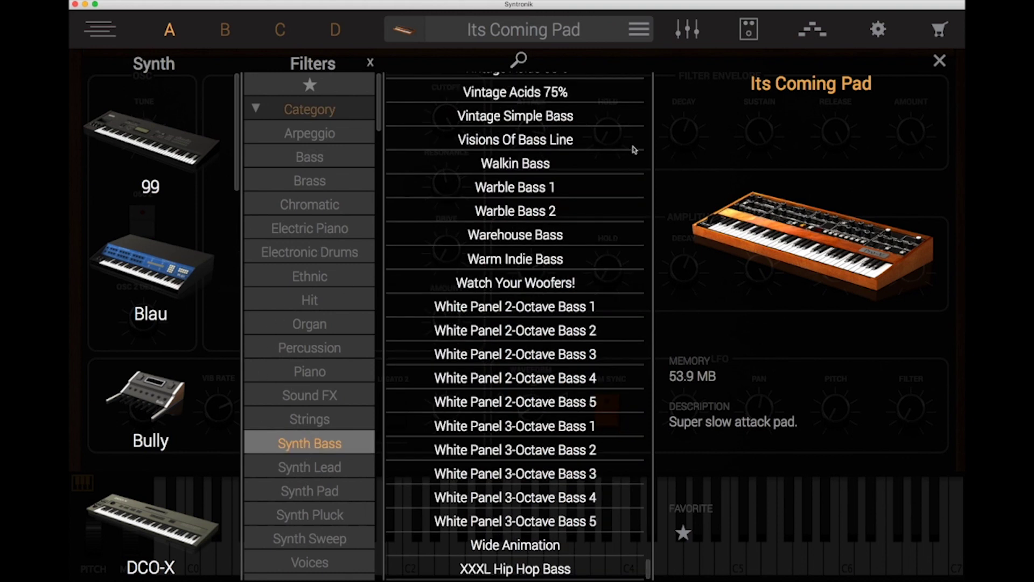
pyautogui.scroll(10, 470, 204)
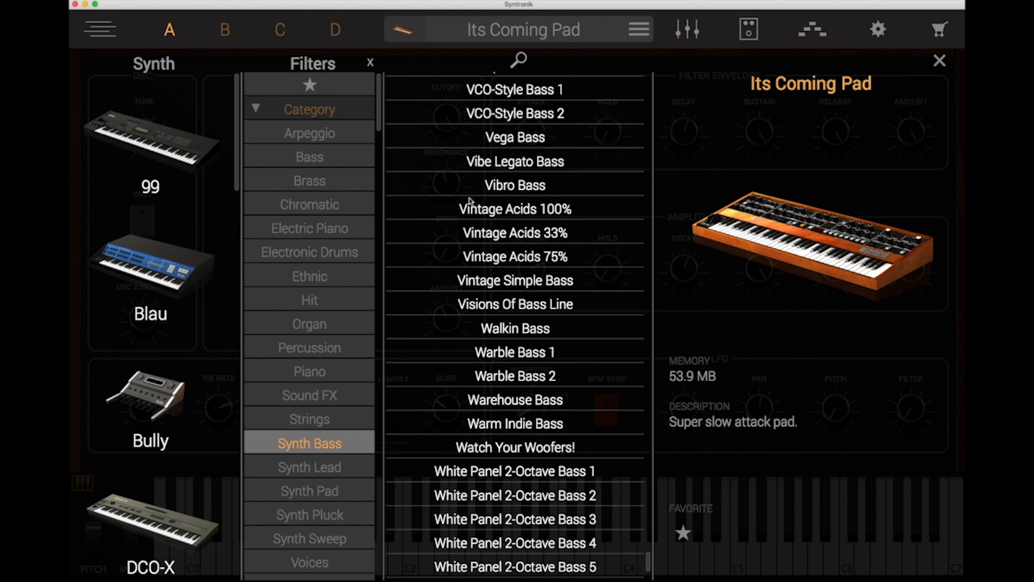
pyautogui.scroll(-5, 469, 203)
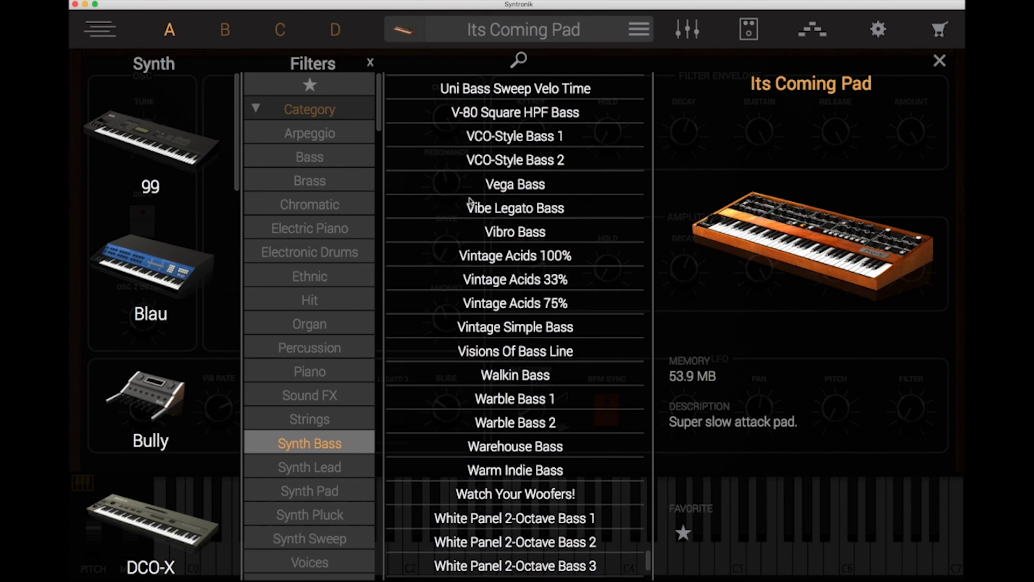
pyautogui.click(512, 186)
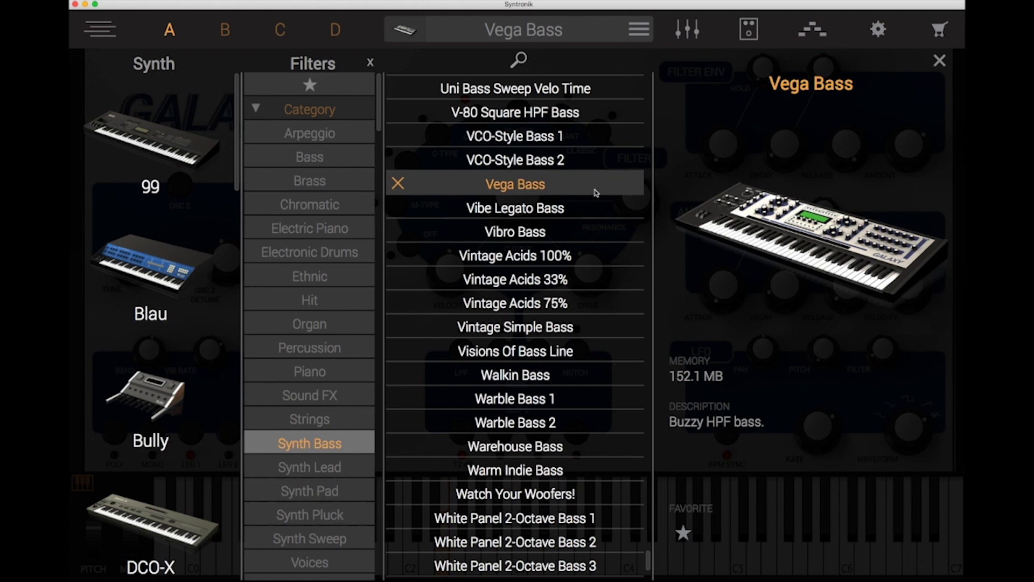
# Step: Clear the Synth Bass filter, narrow to J-60 Synth Pad presets and load 'Rising Dirty Pad'
pyautogui.click(371, 62)
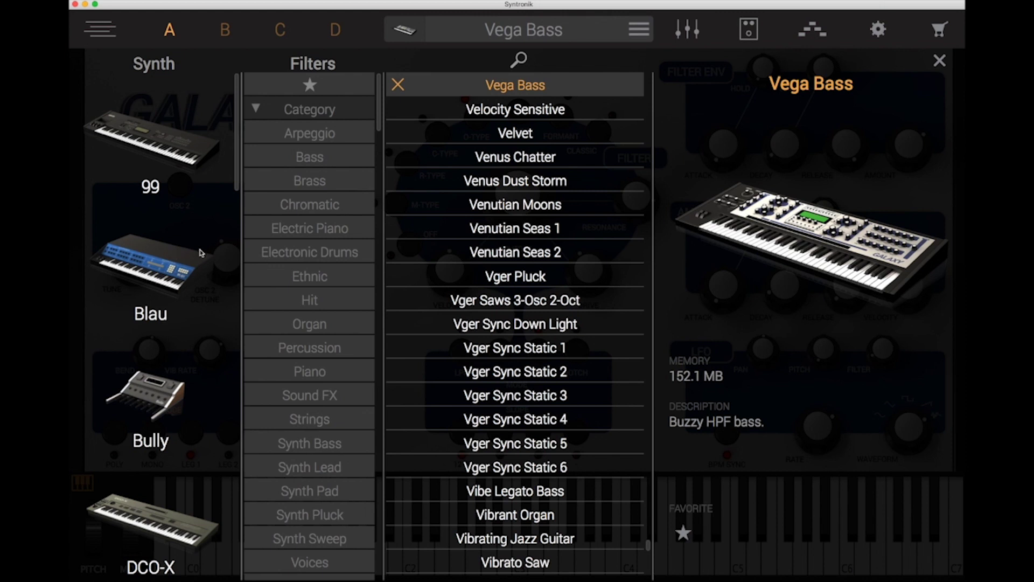
pyautogui.scroll(-2, 165, 271)
pyautogui.scroll(-3, 166, 270)
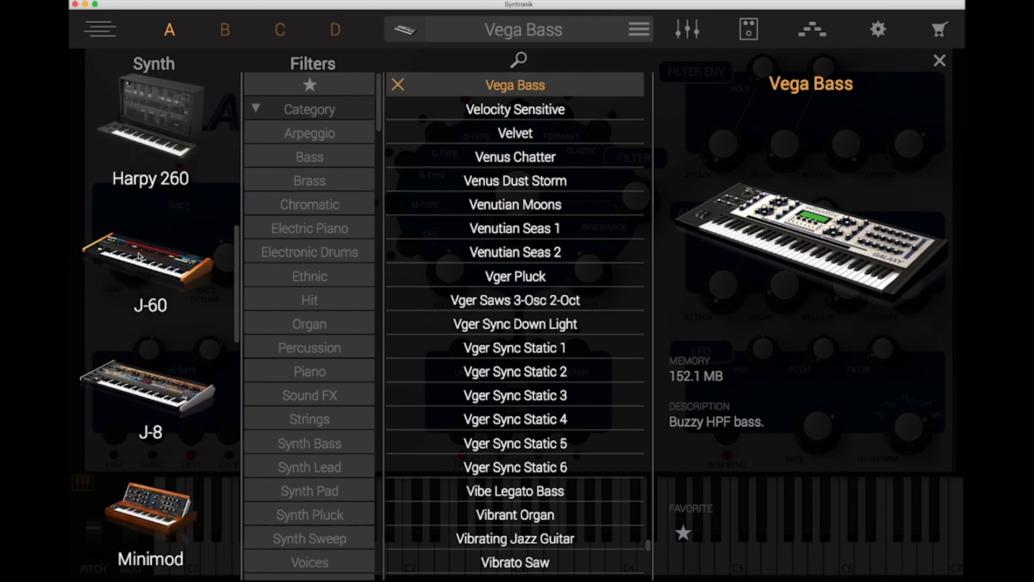
pyautogui.click(139, 256)
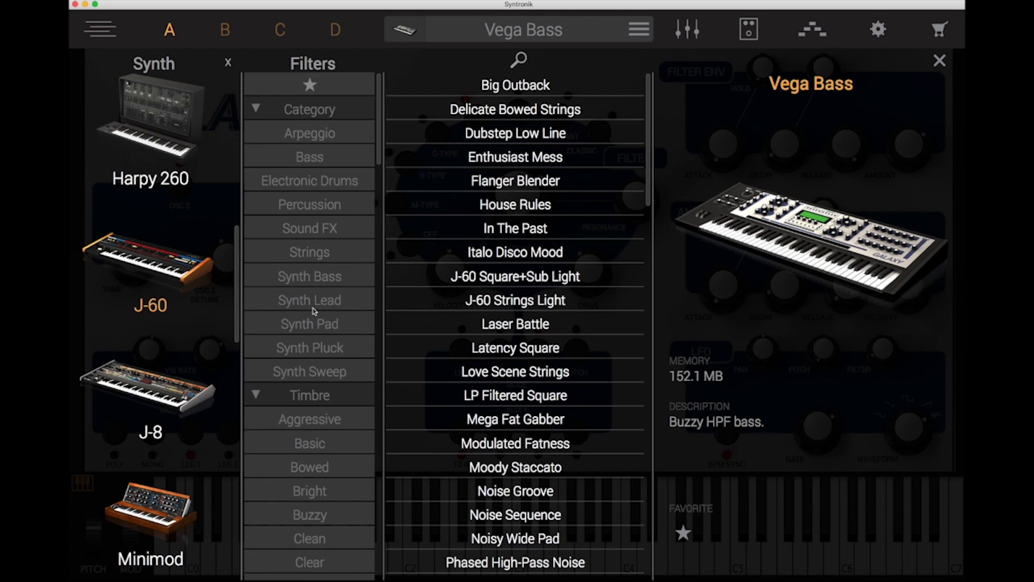
pyautogui.click(298, 328)
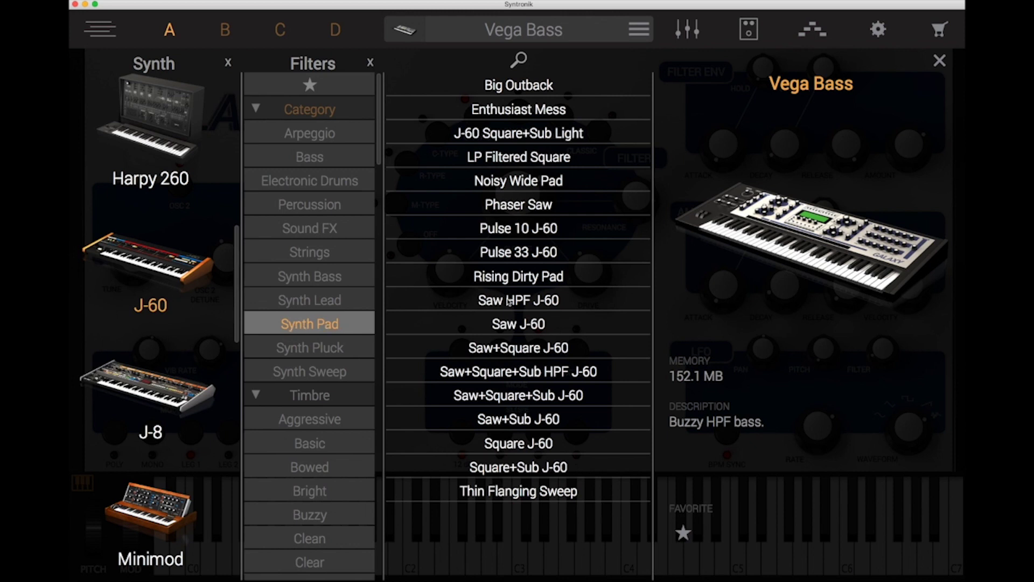
pyautogui.doubleClick(509, 276)
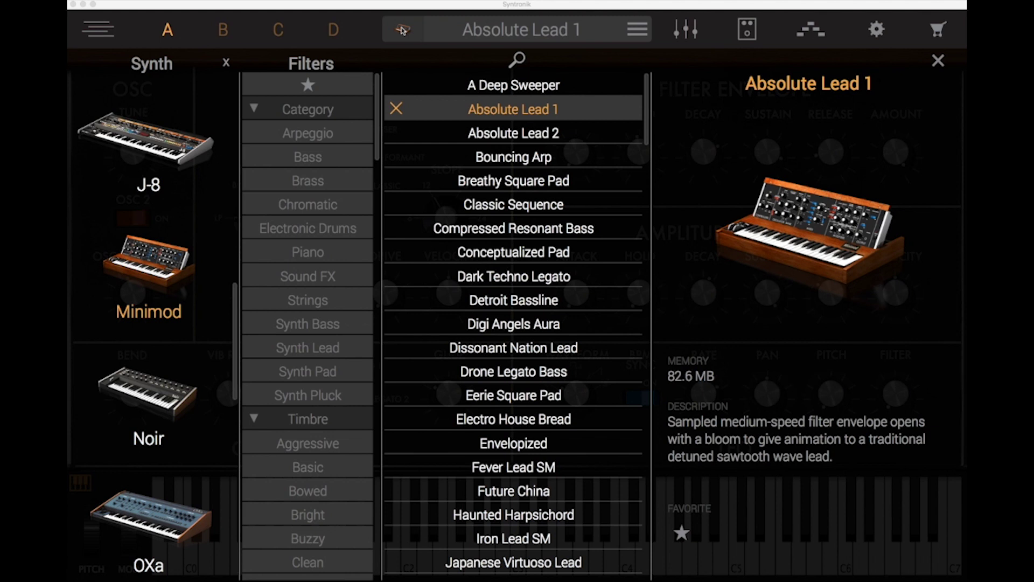
pyautogui.click(402, 30)
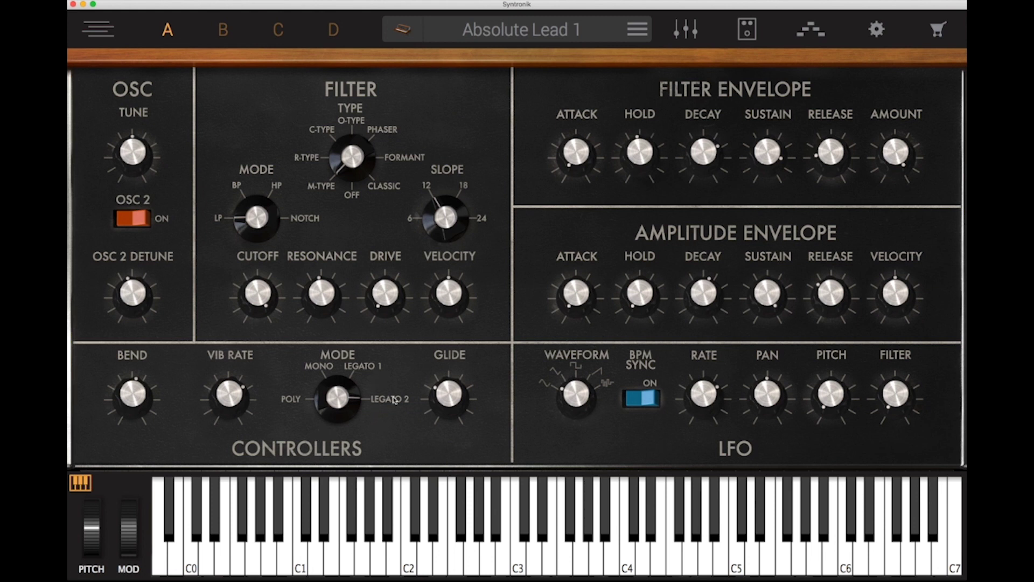
# Step: Swap the Minimod filter for Noir and load the 'Bass Synth Workhorse' preset
pyautogui.moveTo(450, 404)
pyautogui.click(402, 31)
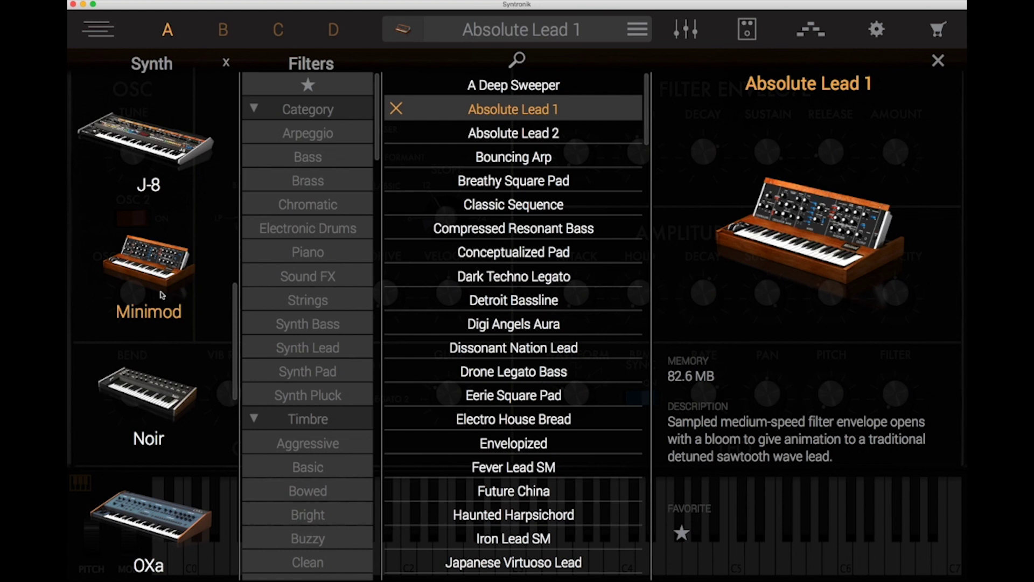
pyautogui.click(162, 294)
pyautogui.click(155, 398)
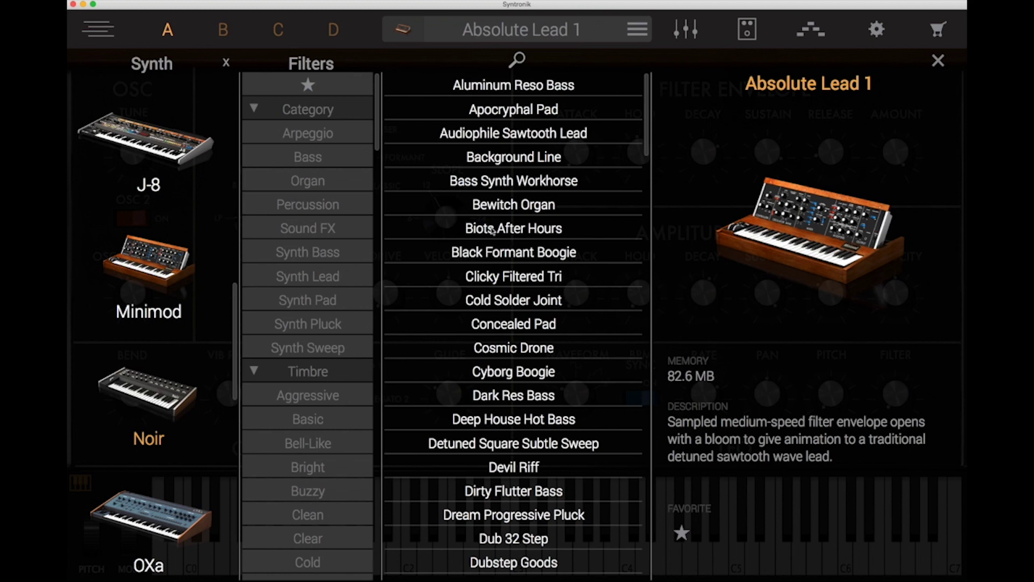
pyautogui.click(509, 180)
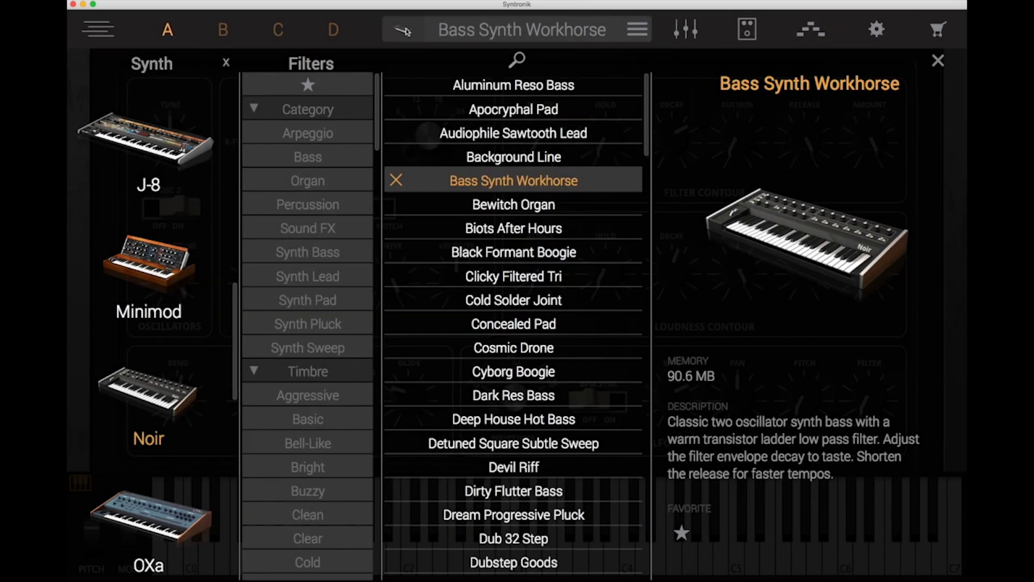
pyautogui.click(405, 31)
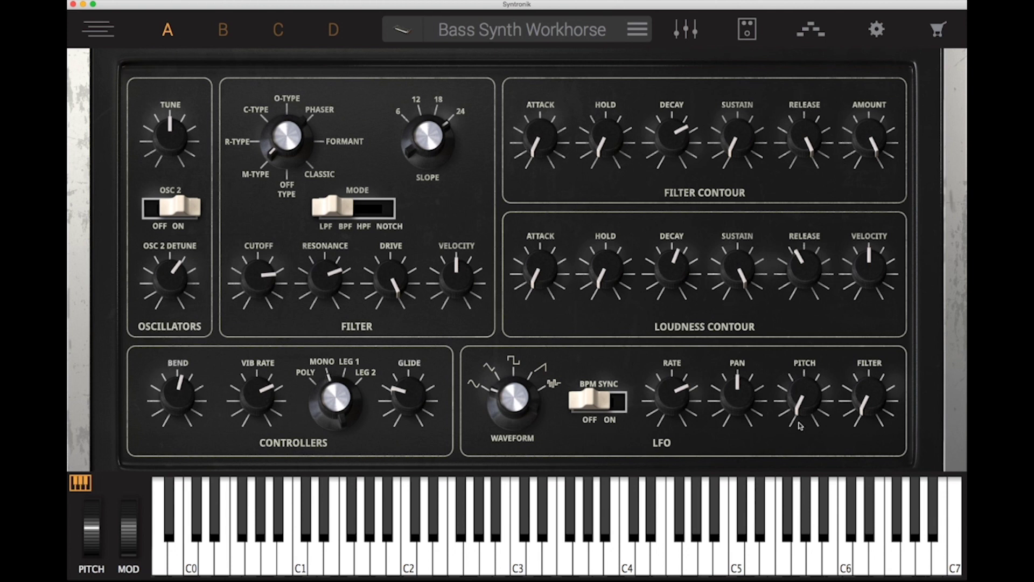
# Step: Filter the browser to OXa presets and load 'Black+Blue Pad 2'
pyautogui.click(400, 31)
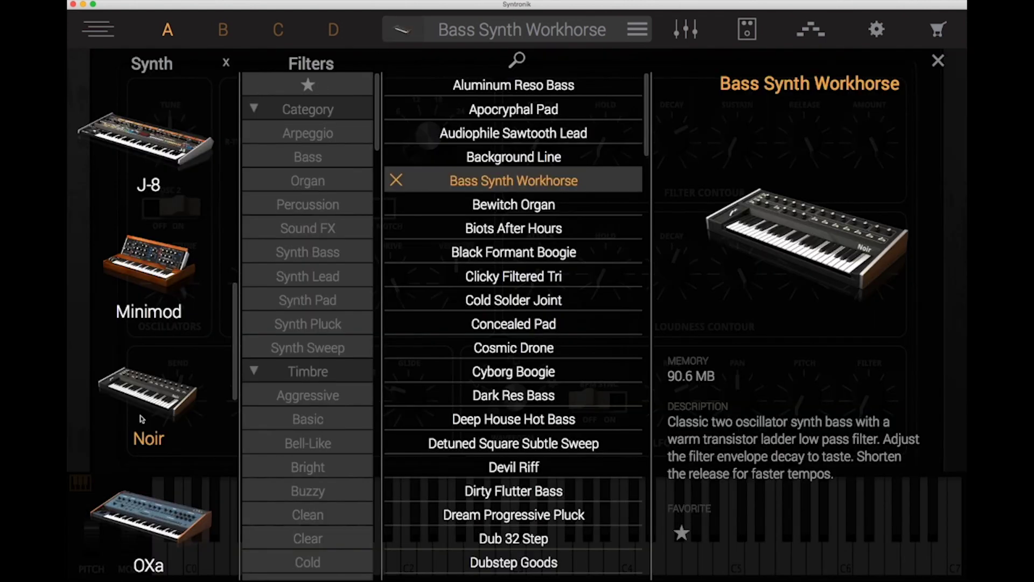
pyautogui.click(142, 518)
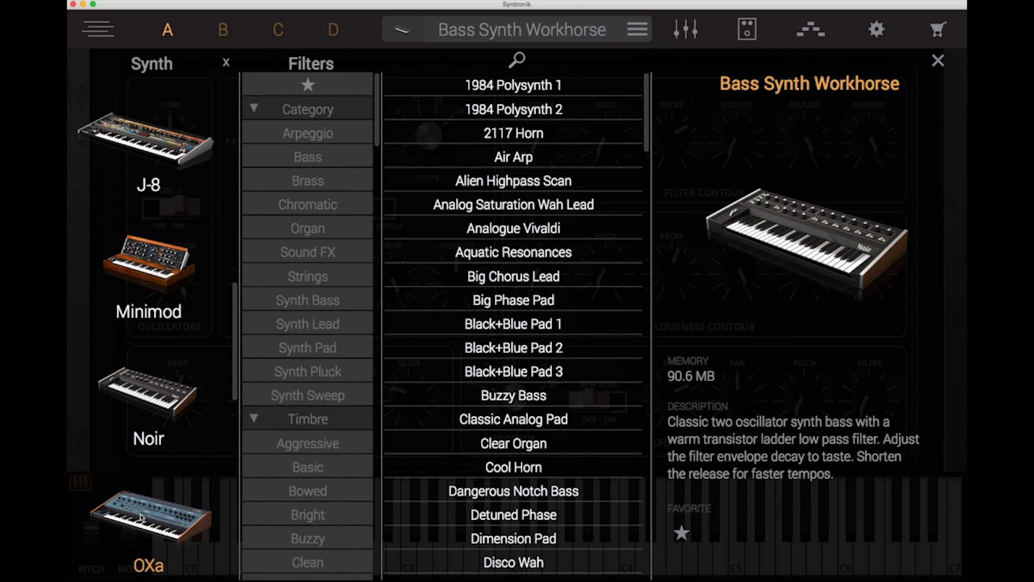
pyautogui.click(525, 347)
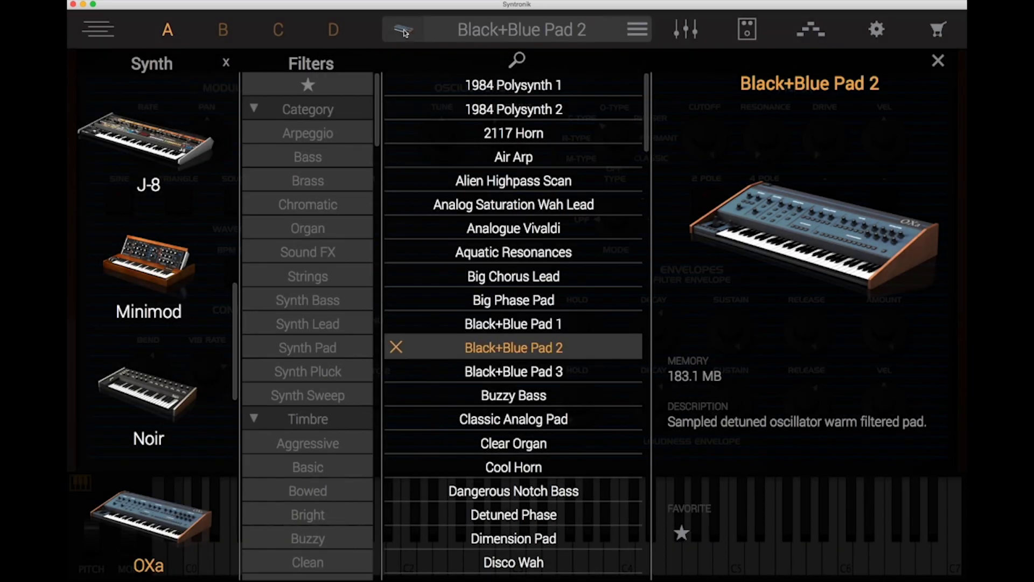
pyautogui.click(405, 33)
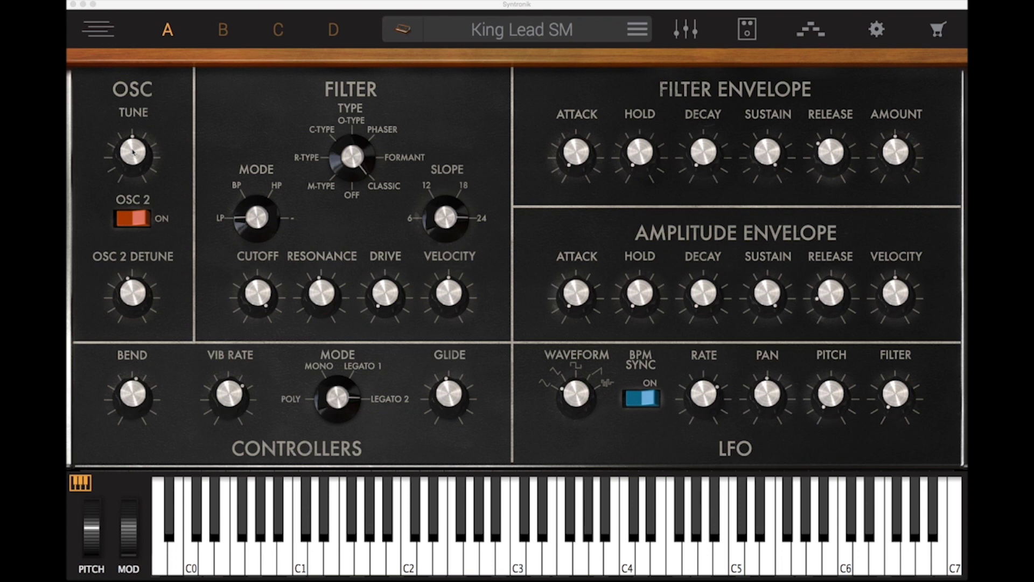
# Step: Sweep the oscillator tuning down to about -33.71 and back toward zero
pyautogui.moveTo(133, 152); pyautogui.dragTo(124, 271)
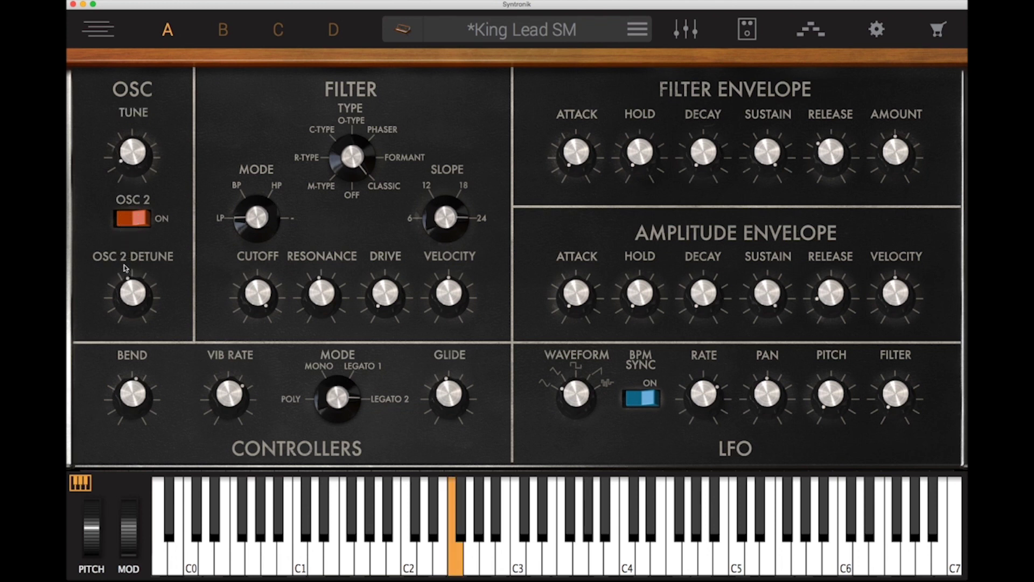
pyautogui.moveTo(132, 170); pyautogui.dragTo(136, 165)
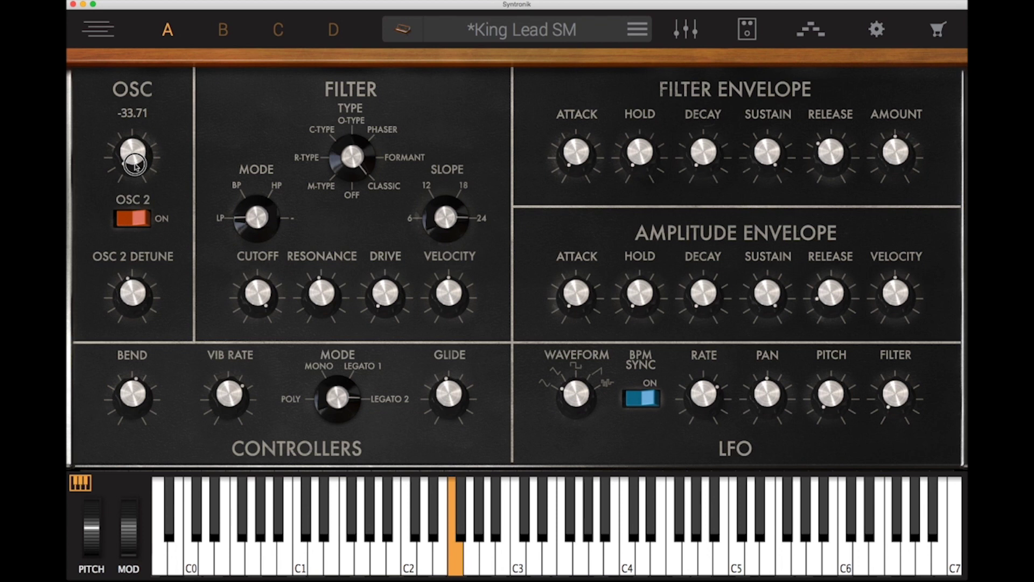
pyautogui.moveTo(129, 154); pyautogui.dragTo(127, 28)
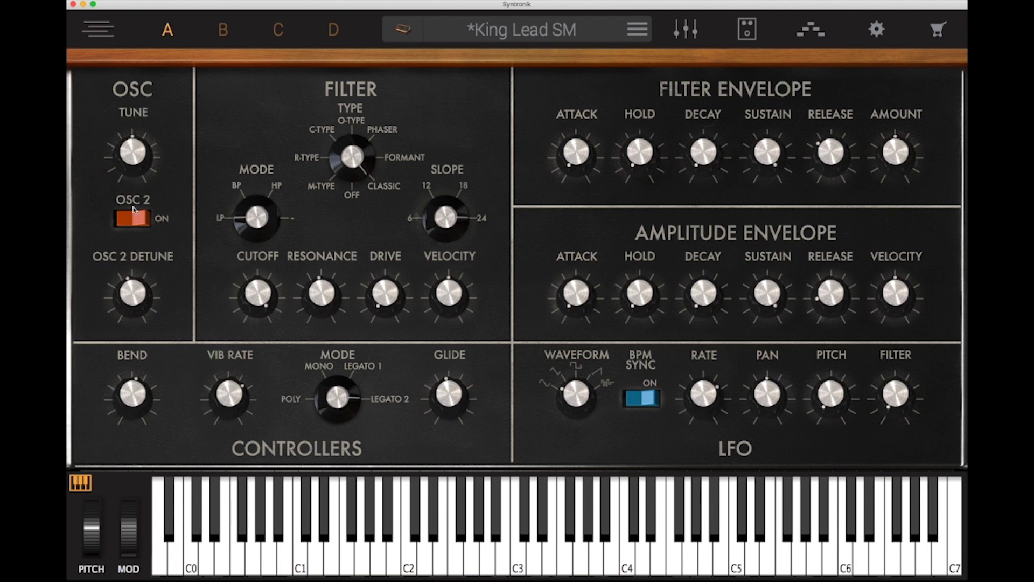
# Step: Toggle Oscillator 2 and raise its detune to -1.65
pyautogui.click(145, 220)
pyautogui.moveTo(131, 305)
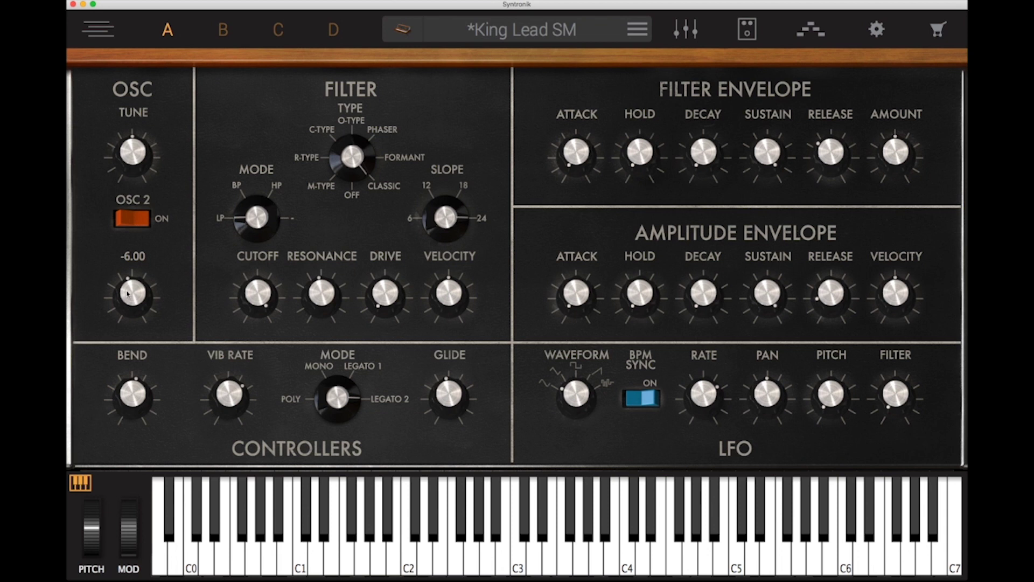
pyautogui.moveTo(127, 291); pyautogui.dragTo(126, 133)
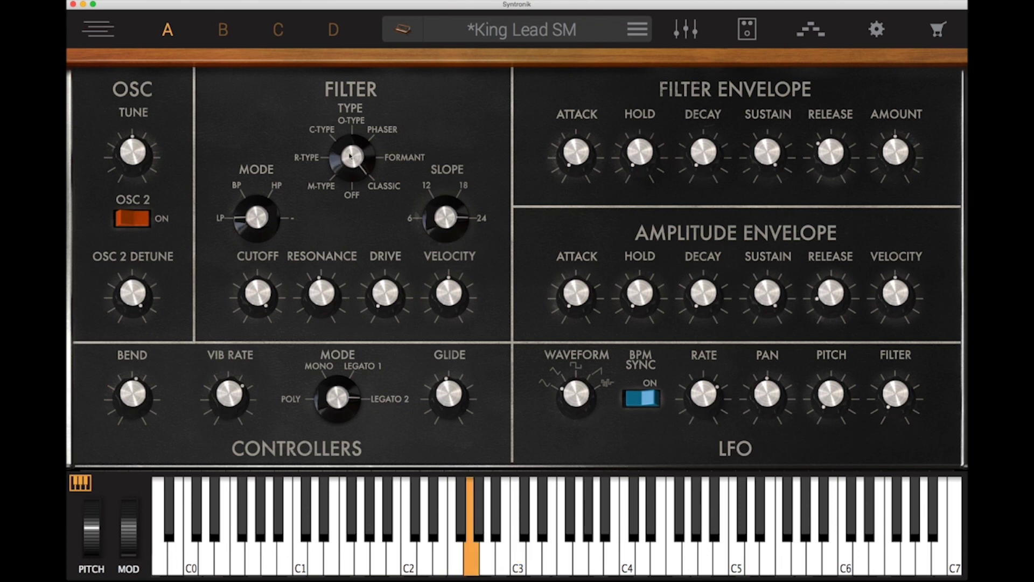
# Step: Switch the filter type to Formant and sweep the cutoff between 396 Hz and about 4.7 kHz
pyautogui.moveTo(350, 156); pyautogui.dragTo(358, 124)
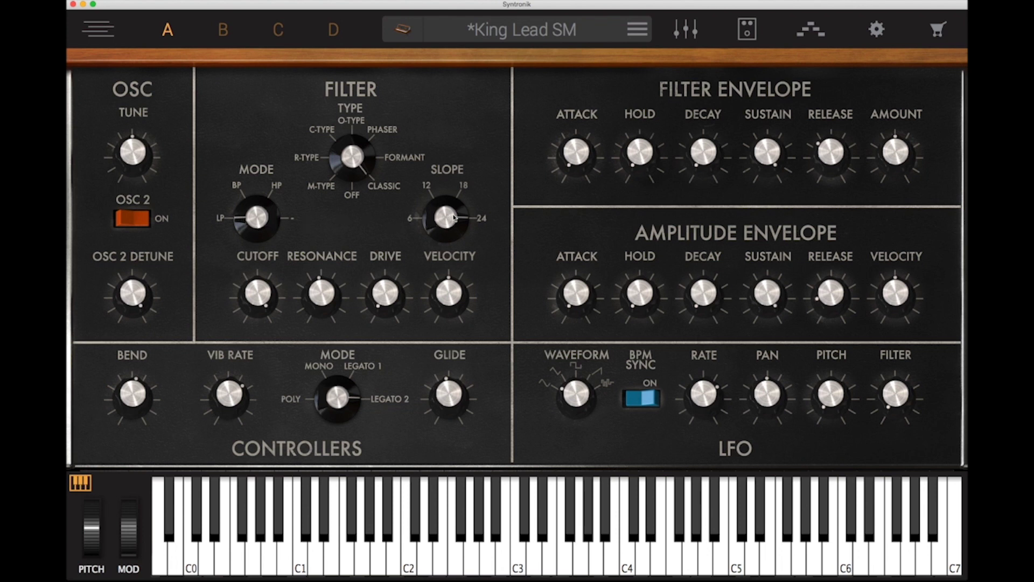
pyautogui.moveTo(352, 156); pyautogui.dragTo(351, 192)
pyautogui.moveTo(256, 289)
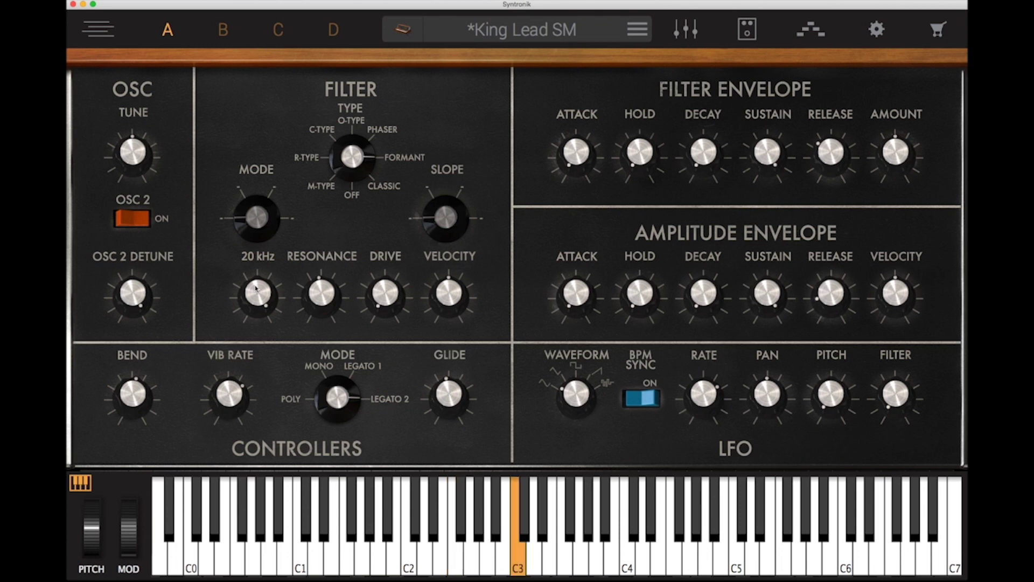
pyautogui.moveTo(256, 288); pyautogui.dragTo(255, 447)
pyautogui.moveTo(322, 294); pyautogui.dragTo(323, 228)
pyautogui.moveTo(257, 296)
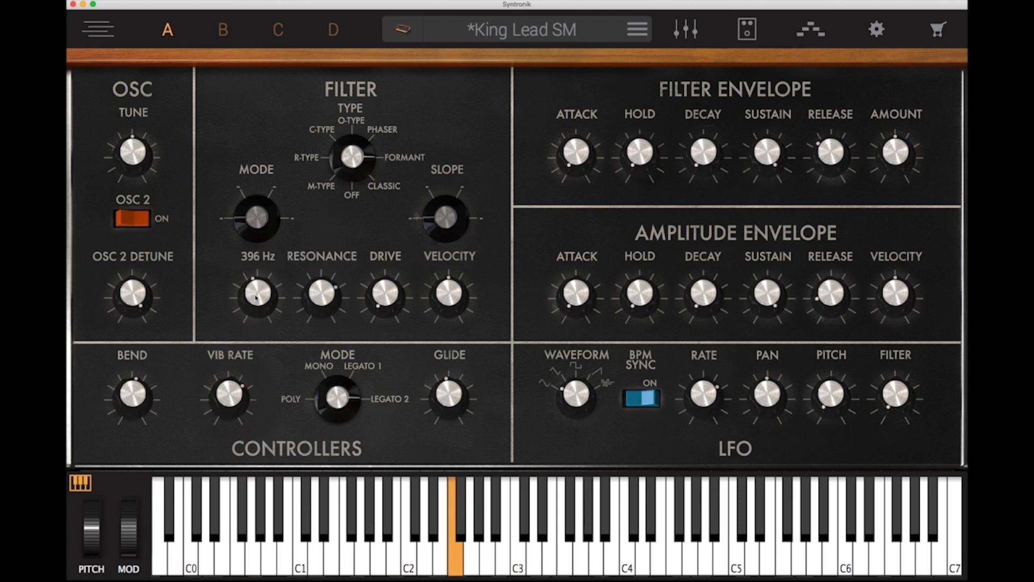
pyautogui.moveTo(257, 296); pyautogui.dragTo(250, 187)
pyautogui.moveTo(354, 152); pyautogui.dragTo(347, 185)
# Step: Try the Phaser filter at about 1.5 kHz, then reload King Lead SM to discard edits
pyautogui.click(255, 290)
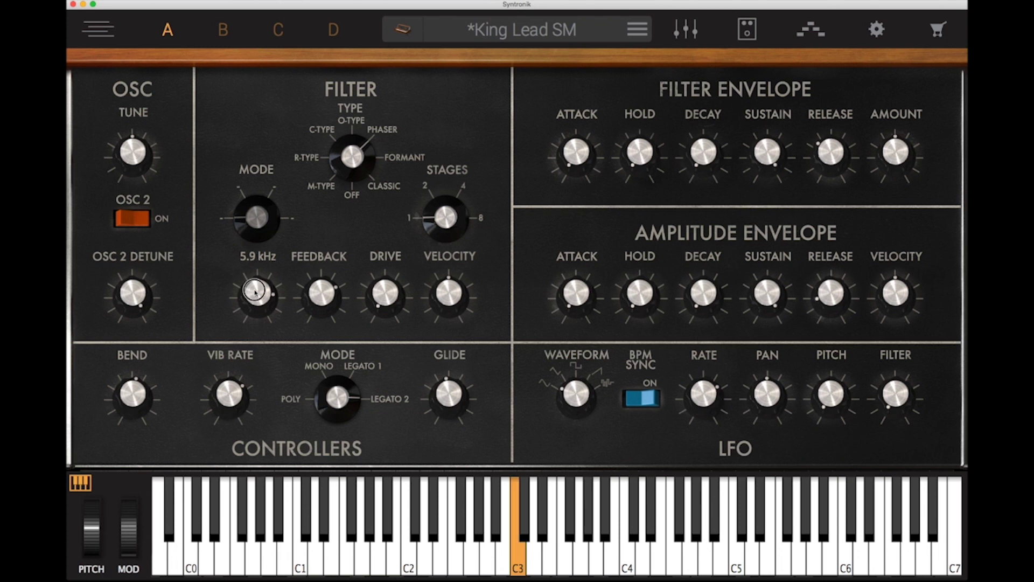
pyautogui.moveTo(255, 291); pyautogui.dragTo(256, 345)
pyautogui.click(551, 36)
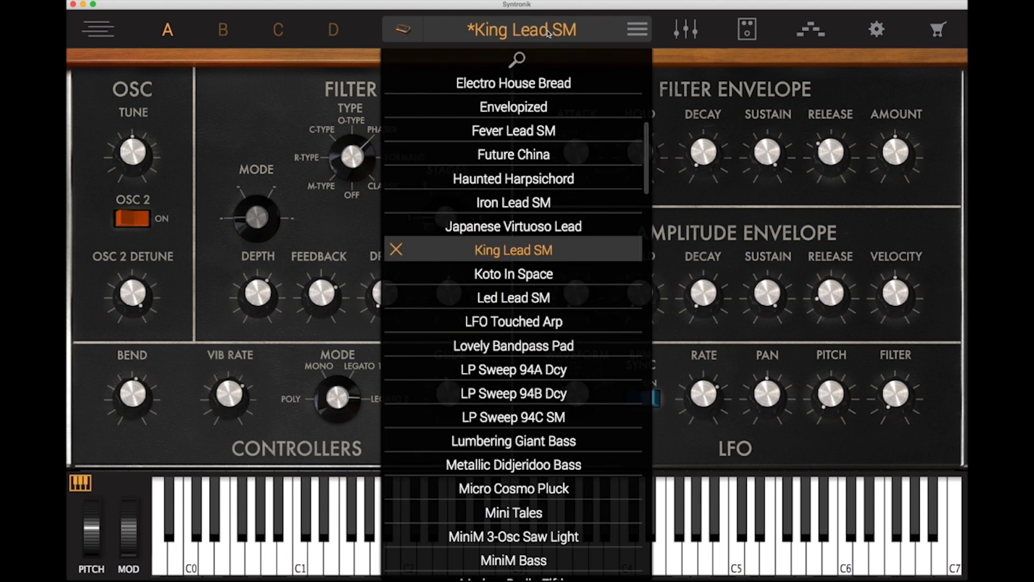
pyautogui.click(520, 249)
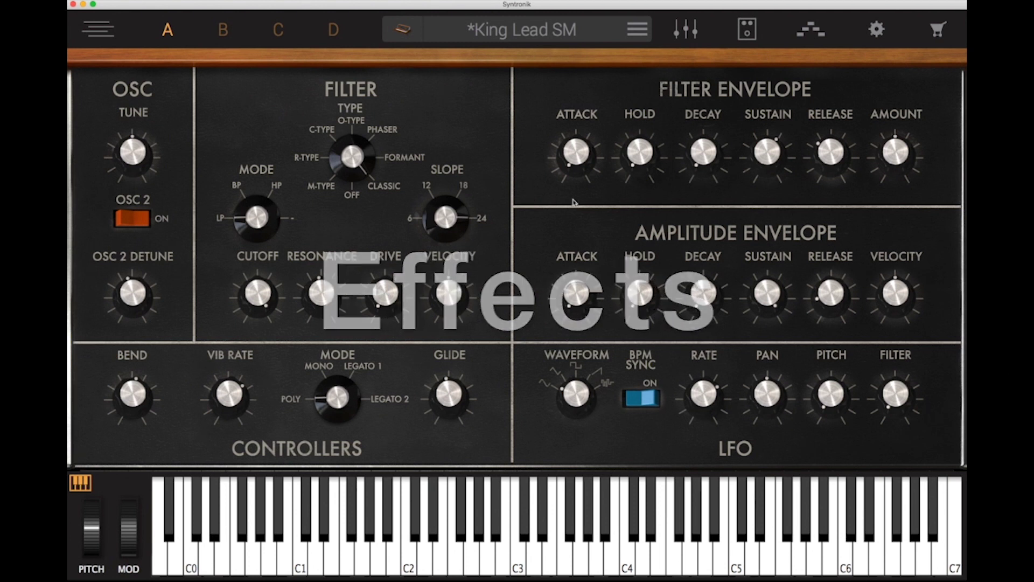
# Step: Show King Lead SM's effects rack and inspect the module knob values
pyautogui.click(747, 30)
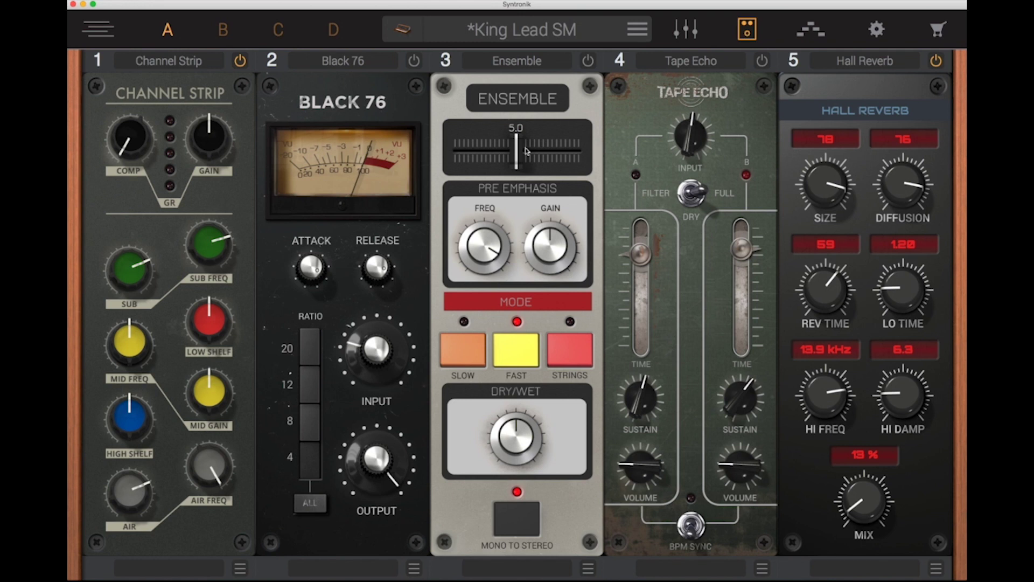
pyautogui.moveTo(123, 149)
pyautogui.moveTo(203, 150)
pyautogui.click(311, 503)
# Step: Replace the Ensemble in slot 3 with White 2A from Dynamics / EQ
pyautogui.click(531, 64)
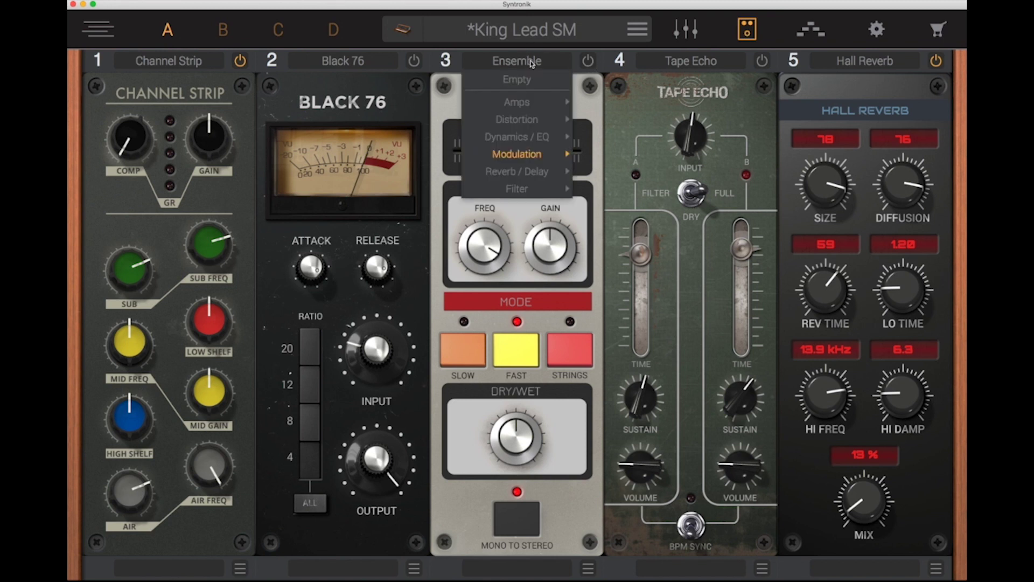
pyautogui.moveTo(534, 108)
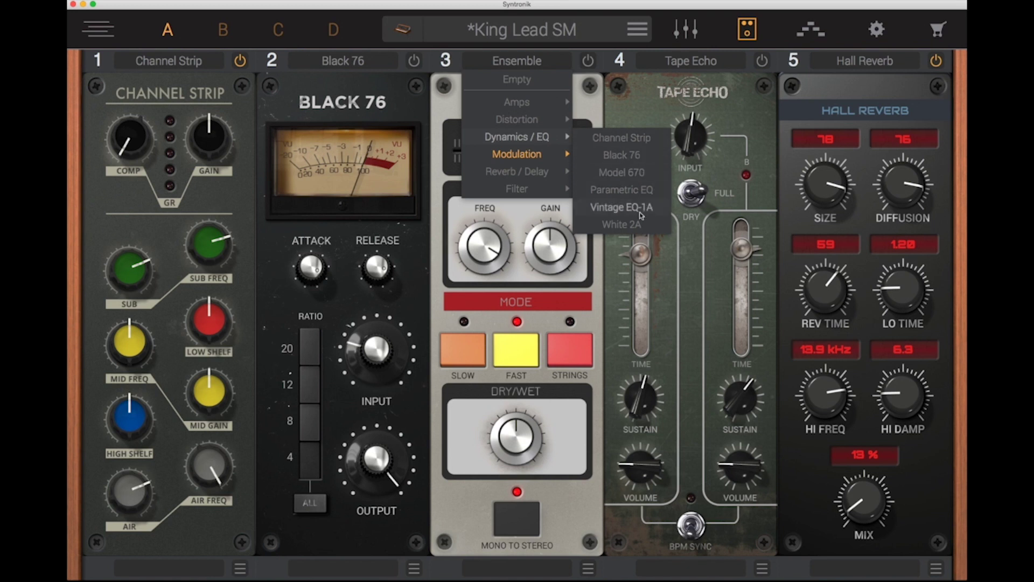
pyautogui.click(629, 224)
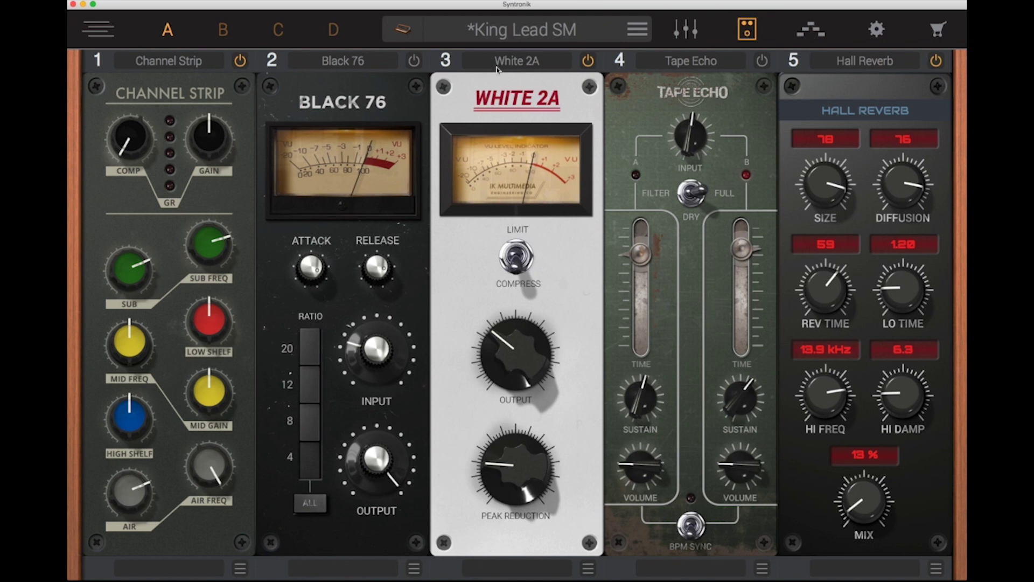
# Step: Browse slot 3's effect categories and close the list without choosing
pyautogui.click(508, 64)
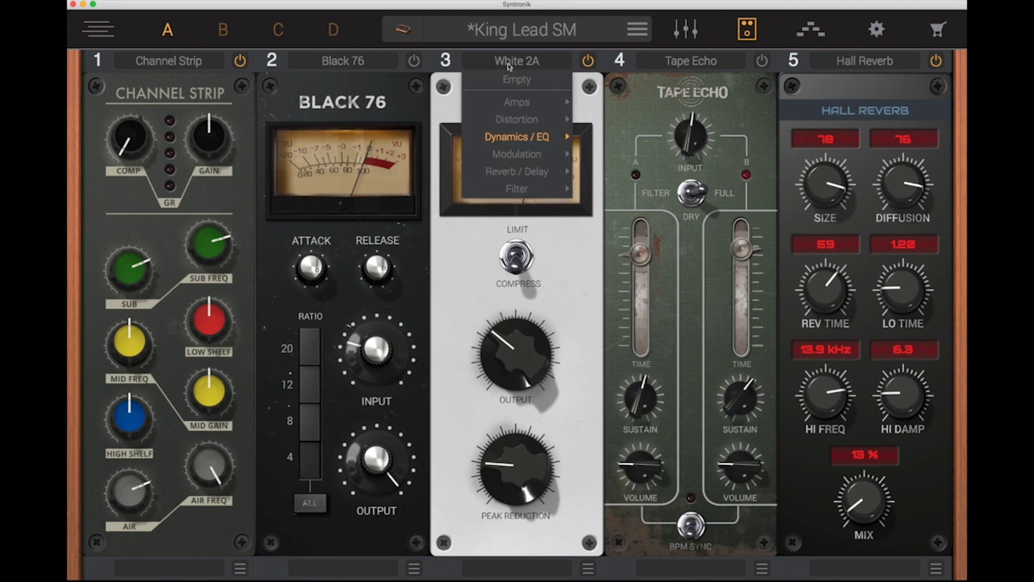
pyautogui.moveTo(537, 157)
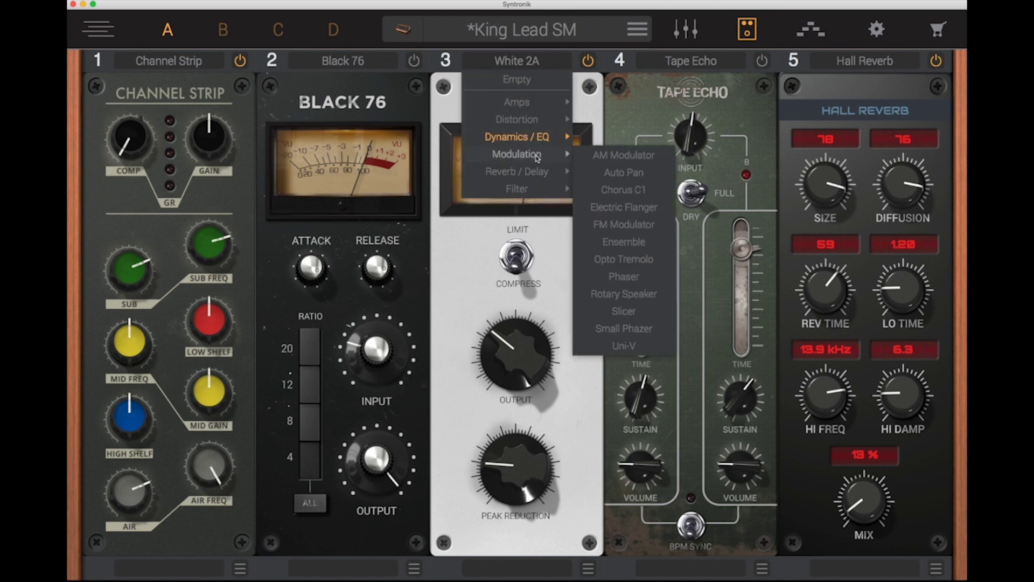
pyautogui.moveTo(538, 178)
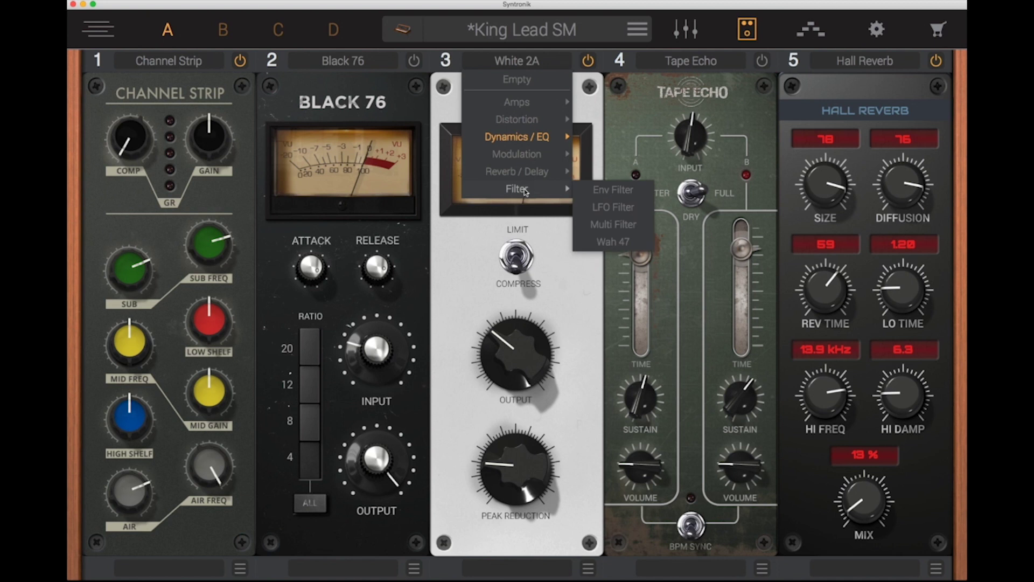
pyautogui.click(563, 277)
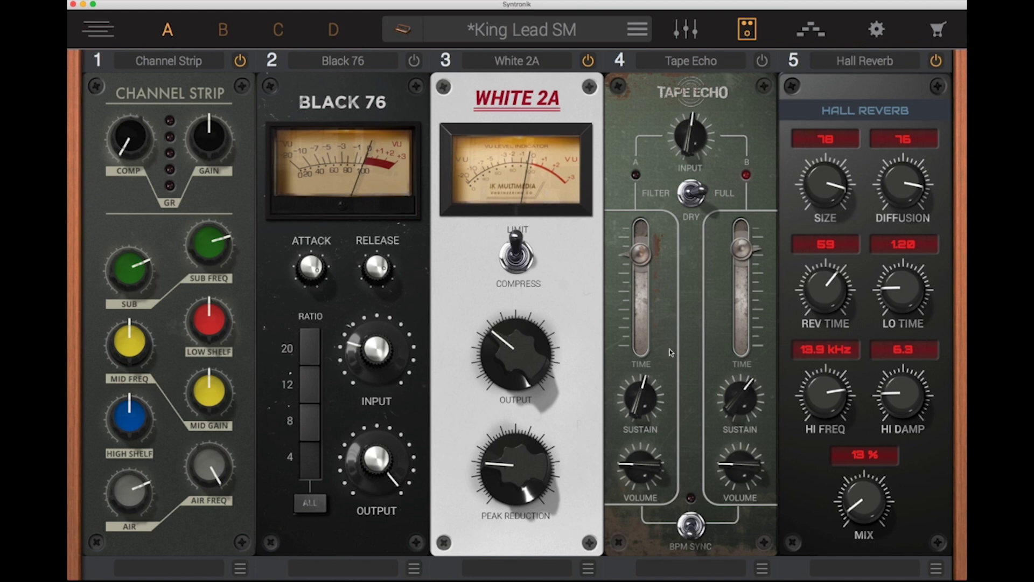
# Step: Adjust the Tape Echo input level and both sustain knobs, lowering then raising them
pyautogui.click(763, 62)
pyautogui.moveTo(691, 136); pyautogui.dragTo(690, 208)
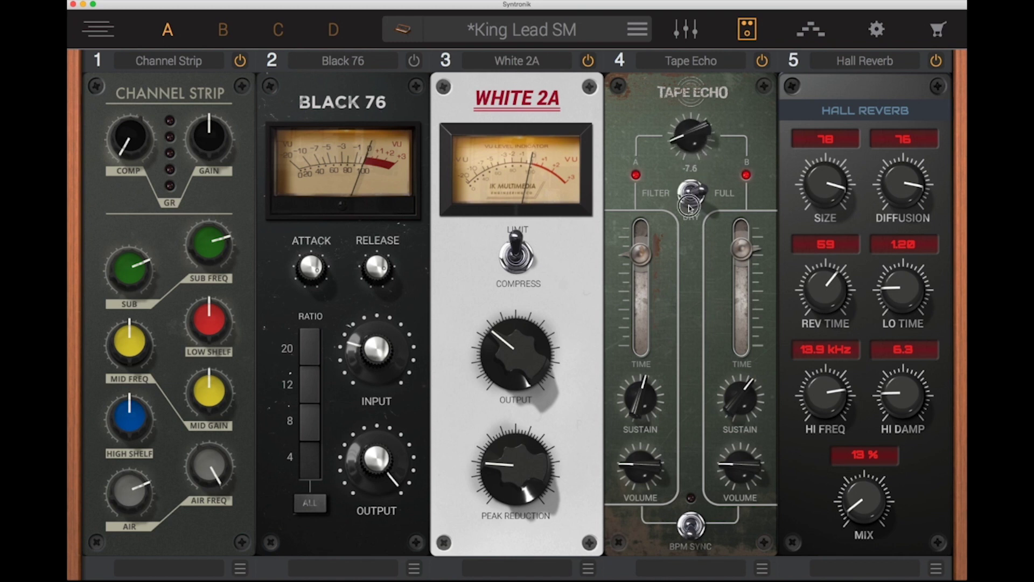
pyautogui.moveTo(654, 246)
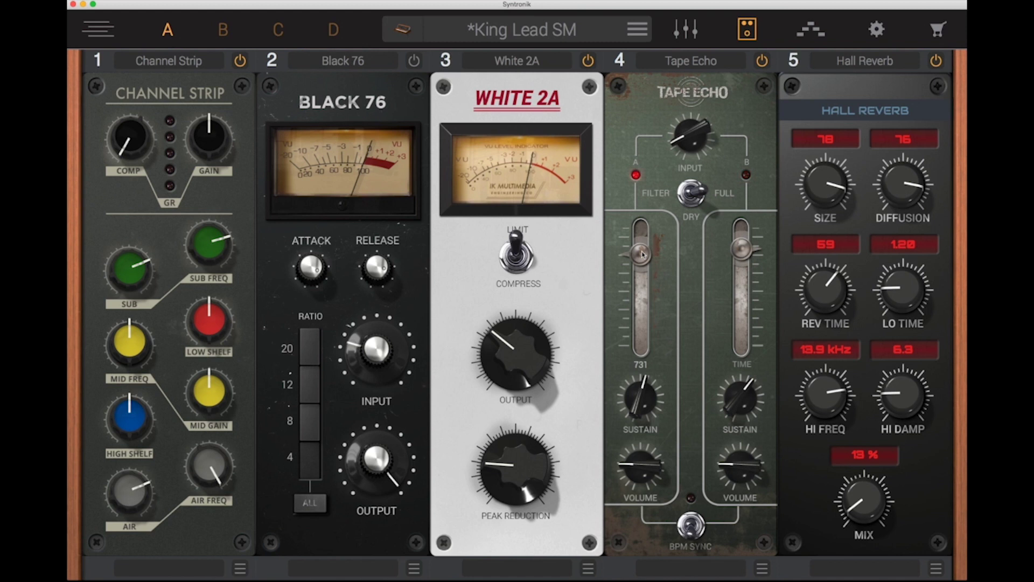
pyautogui.moveTo(637, 384); pyautogui.dragTo(639, 422)
pyautogui.moveTo(748, 397)
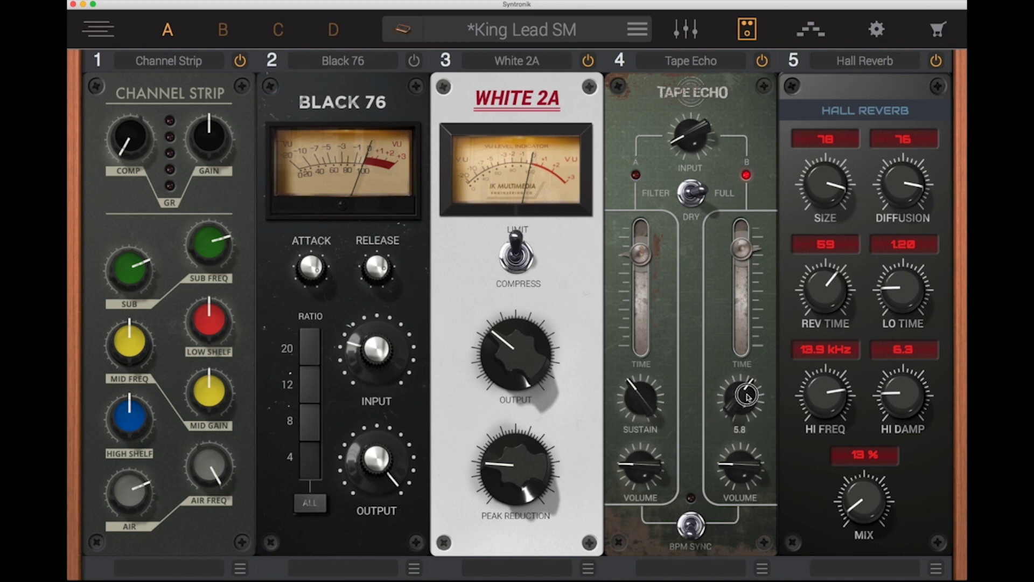
pyautogui.moveTo(747, 397); pyautogui.dragTo(745, 429)
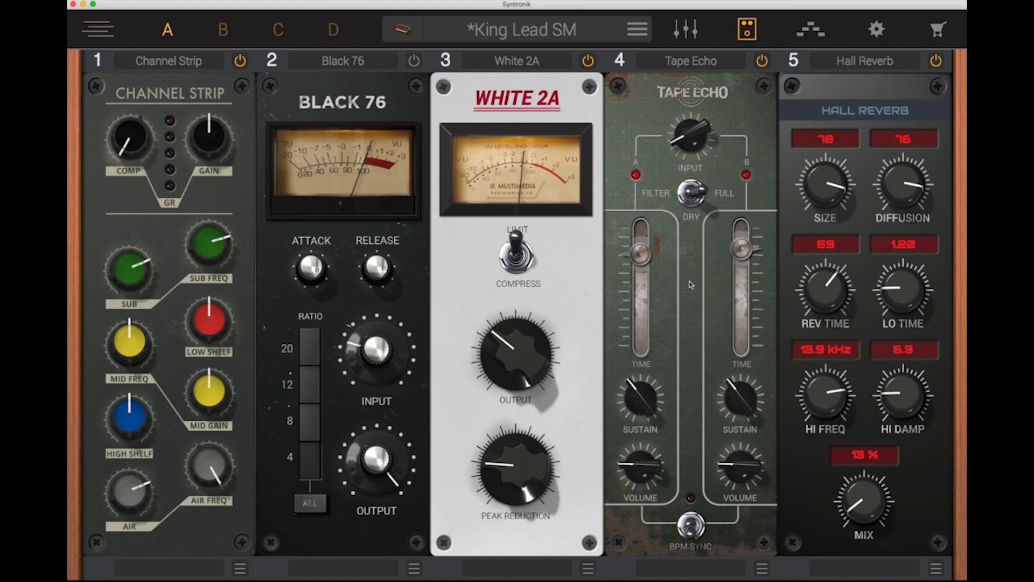
pyautogui.moveTo(688, 143)
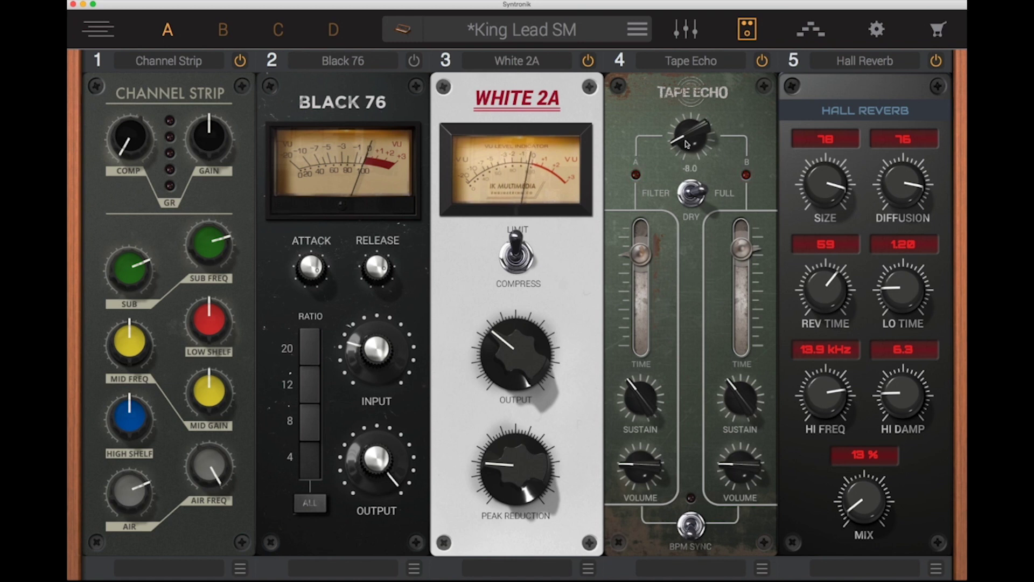
pyautogui.moveTo(687, 143); pyautogui.dragTo(687, 21)
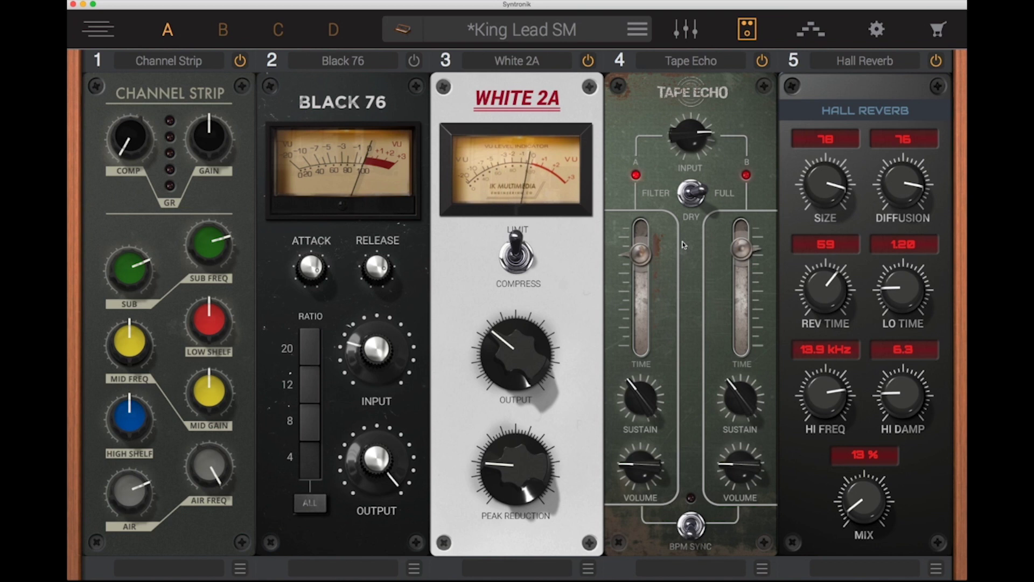
pyautogui.moveTo(644, 412); pyautogui.dragTo(642, 348)
pyautogui.moveTo(725, 410); pyautogui.dragTo(727, 349)
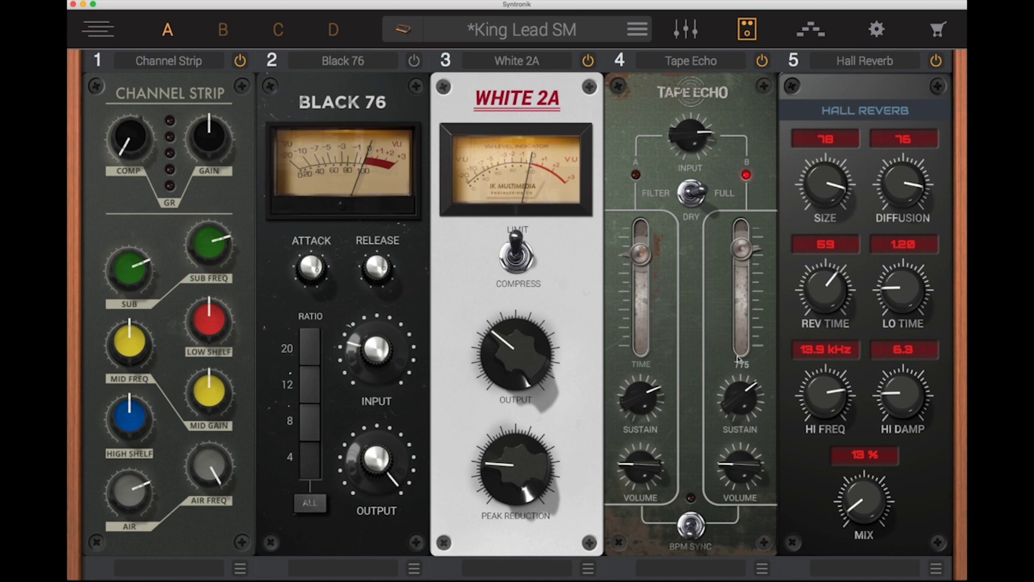
# Step: Lower both Tape Echo TIME faders and set the input level to 3.0
pyautogui.moveTo(643, 262)
pyautogui.moveTo(642, 261); pyautogui.dragTo(641, 309)
pyautogui.moveTo(740, 257)
pyautogui.moveTo(741, 258); pyautogui.dragTo(741, 280)
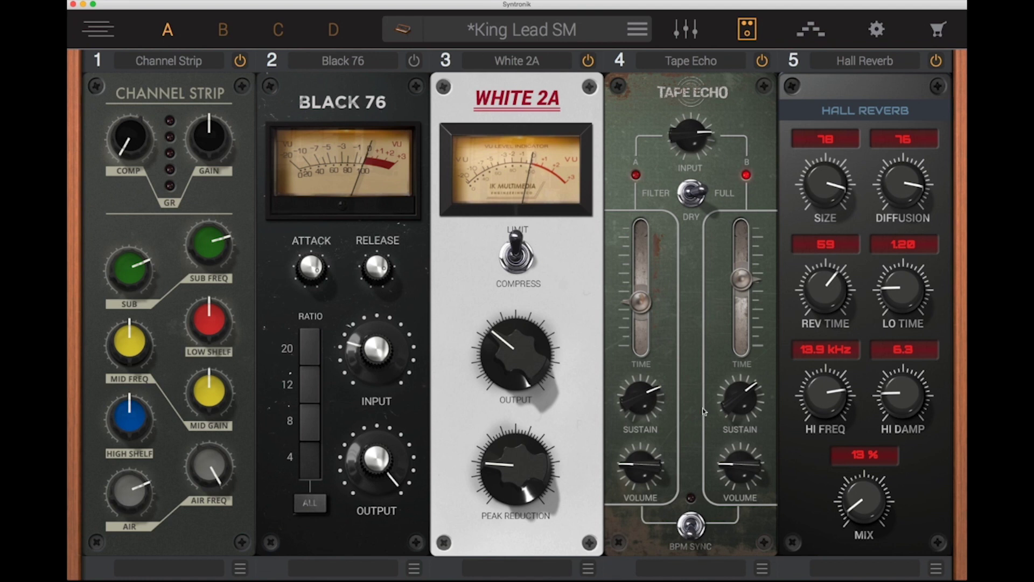
pyautogui.moveTo(685, 121); pyautogui.dragTo(684, 156)
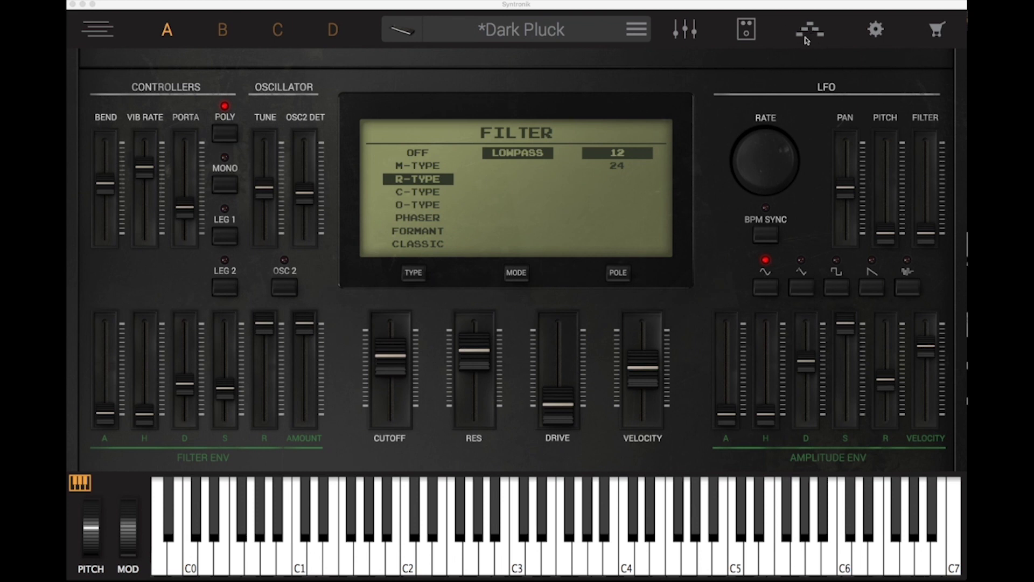
# Step: Toggle to the arpeggiator page and back to Dark Pluck's synth editing panel
pyautogui.click(817, 28)
pyautogui.click(817, 29)
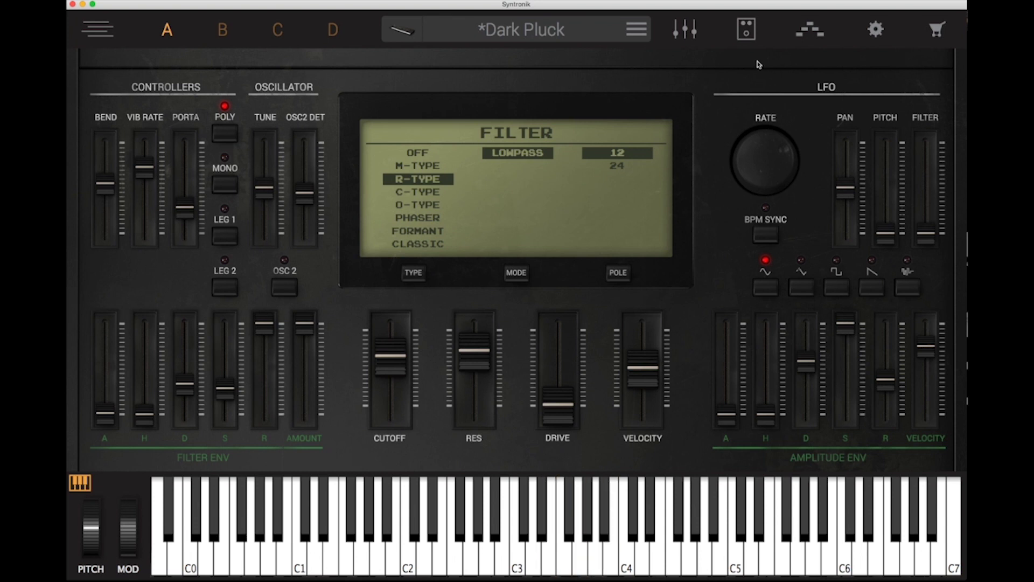
# Step: Start the arpeggiator and try the Up/Down and Random modes
pyautogui.click(810, 30)
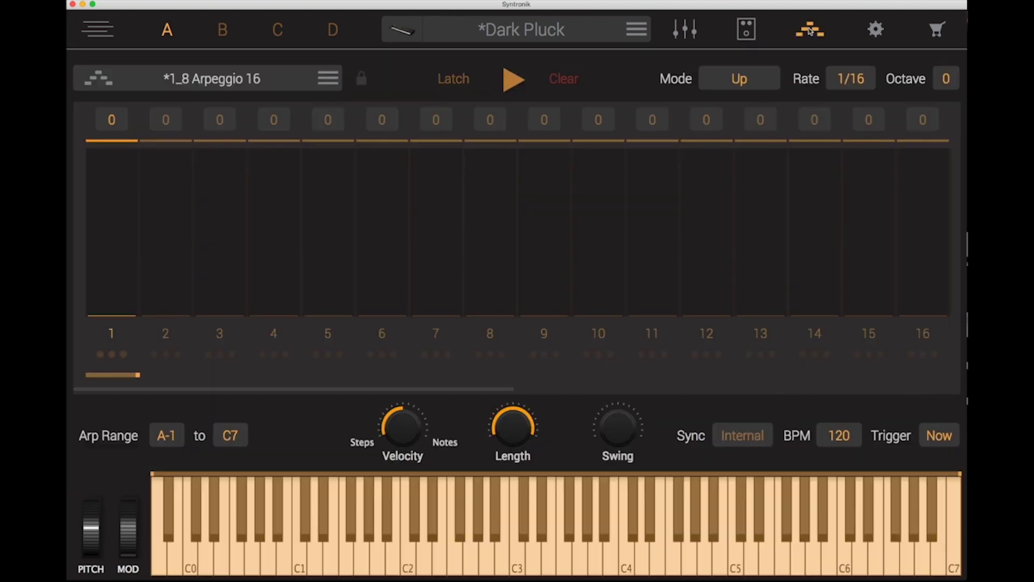
pyautogui.click(514, 81)
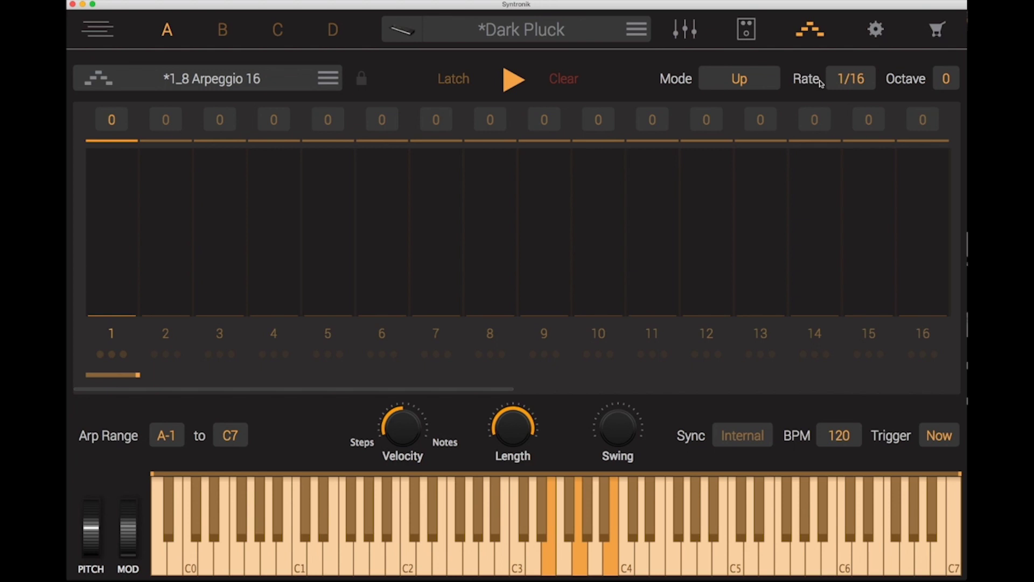
pyautogui.click(757, 85)
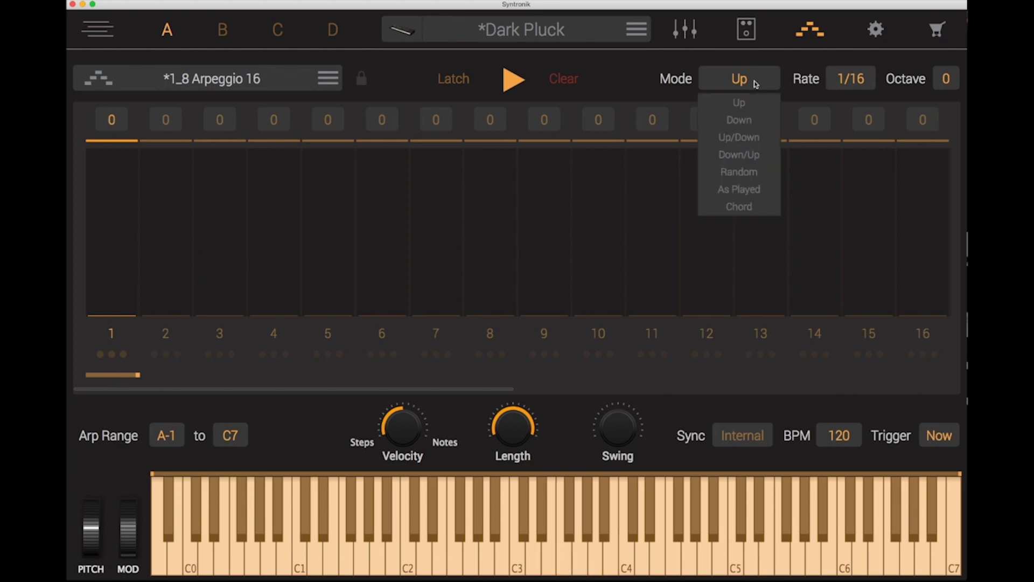
pyautogui.click(750, 138)
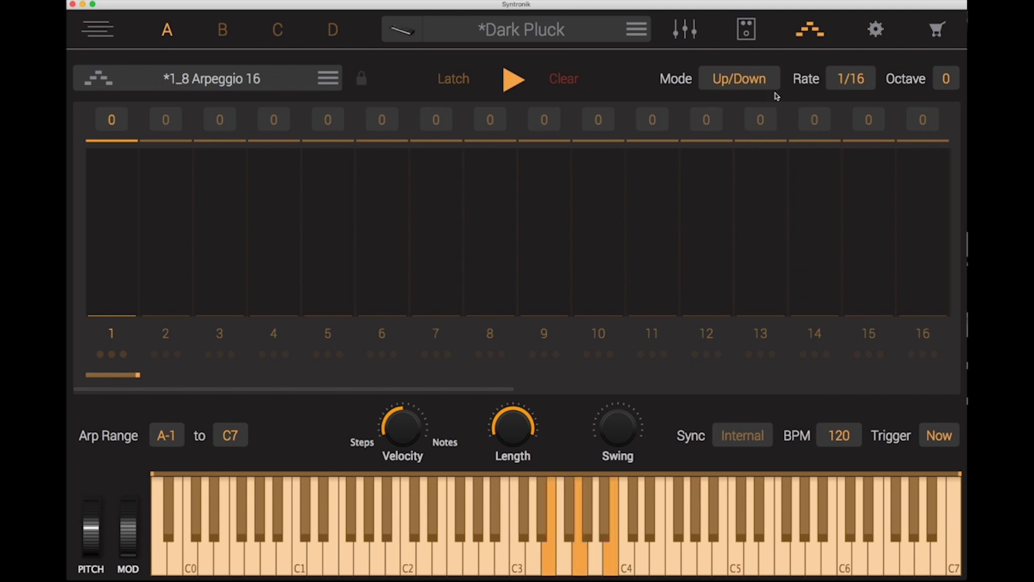
pyautogui.click(751, 84)
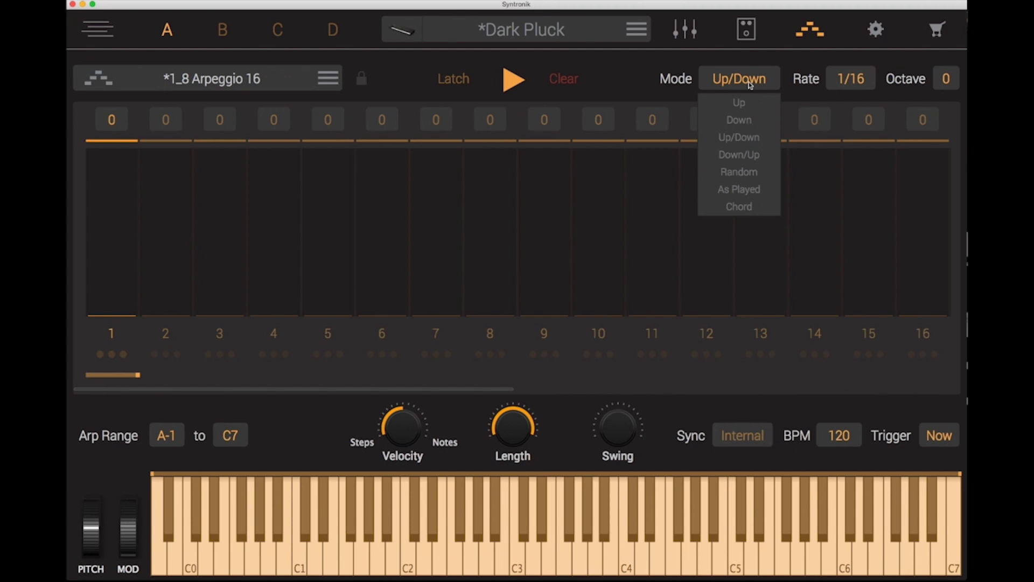
pyautogui.click(752, 170)
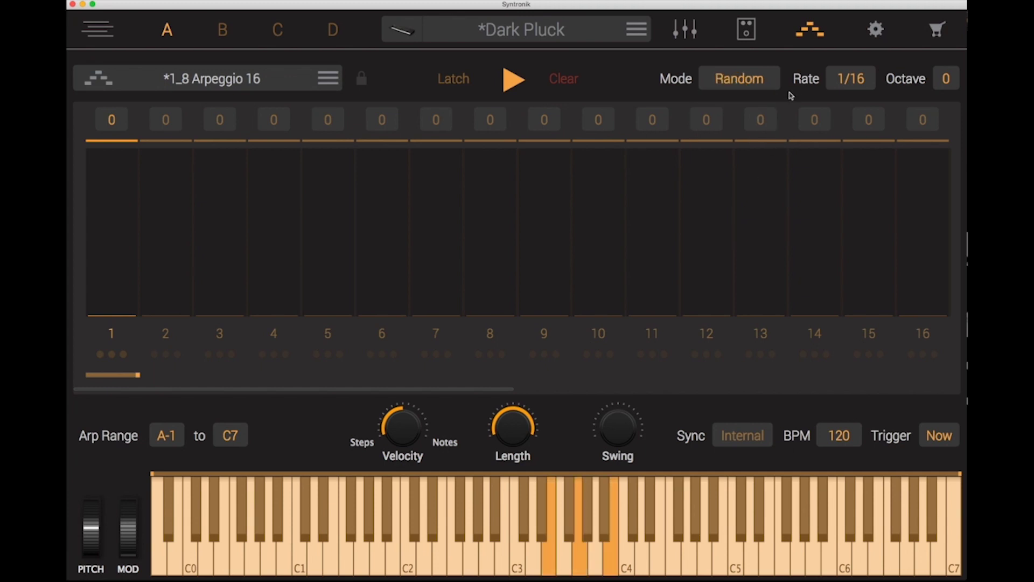
# Step: Try octave range 3, settle on octave 0 in Up mode, and stretch the pattern to four steps
pyautogui.click(958, 83)
pyautogui.click(948, 156)
pyautogui.click(948, 78)
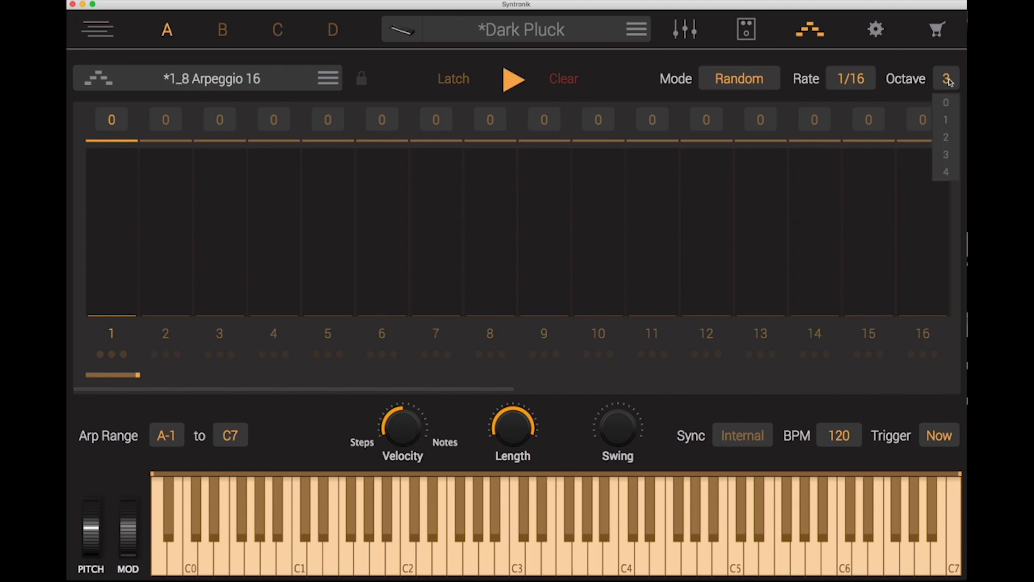
pyautogui.click(947, 106)
pyautogui.click(767, 89)
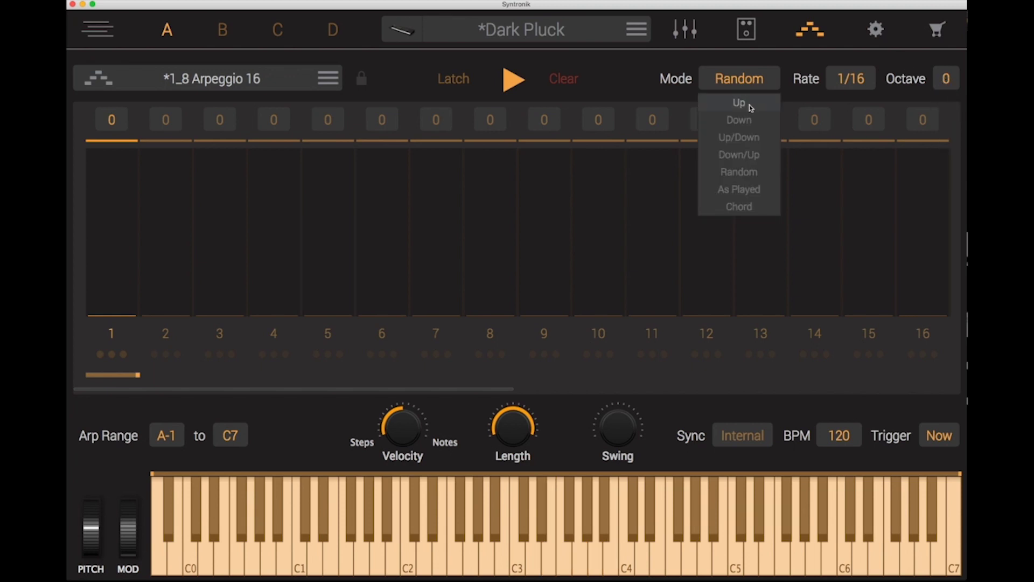
pyautogui.click(751, 104)
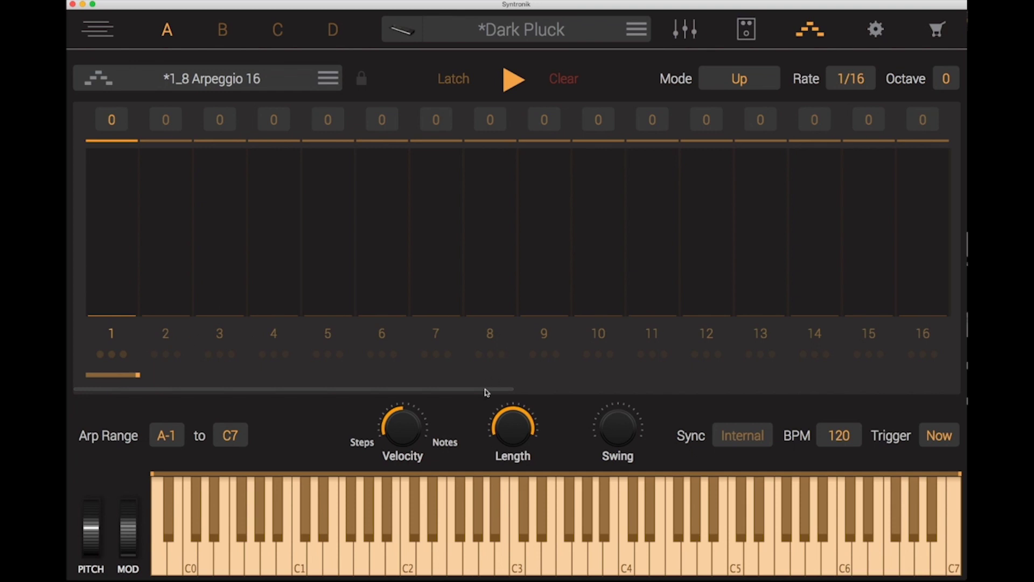
pyautogui.moveTo(486, 392); pyautogui.dragTo(396, 366)
pyautogui.moveTo(137, 375); pyautogui.dragTo(303, 380)
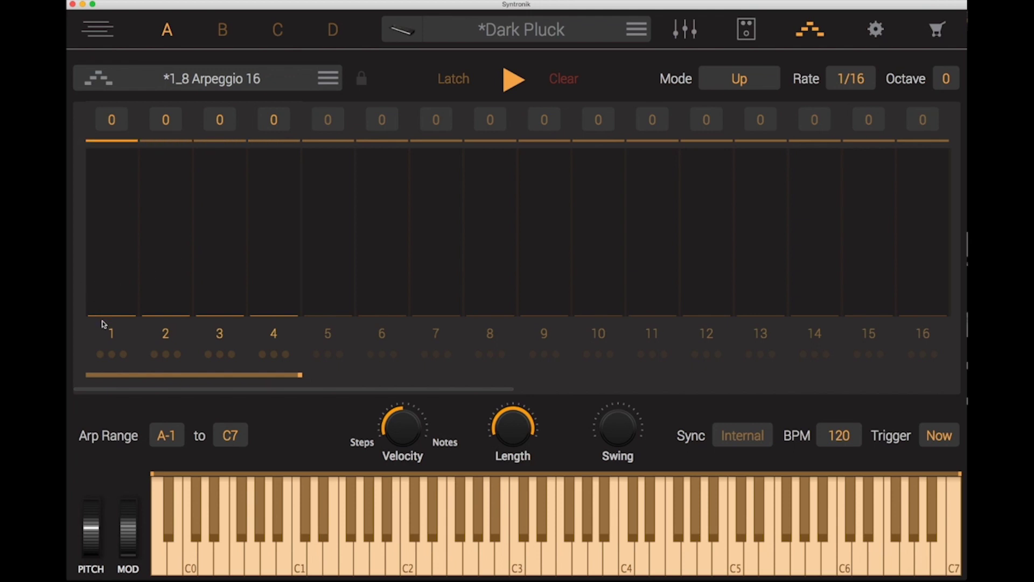
# Step: Raise velocity bars on steps 1–4, tallest on step 1 and lowest on step 4
pyautogui.moveTo(102, 311); pyautogui.dragTo(113, 174)
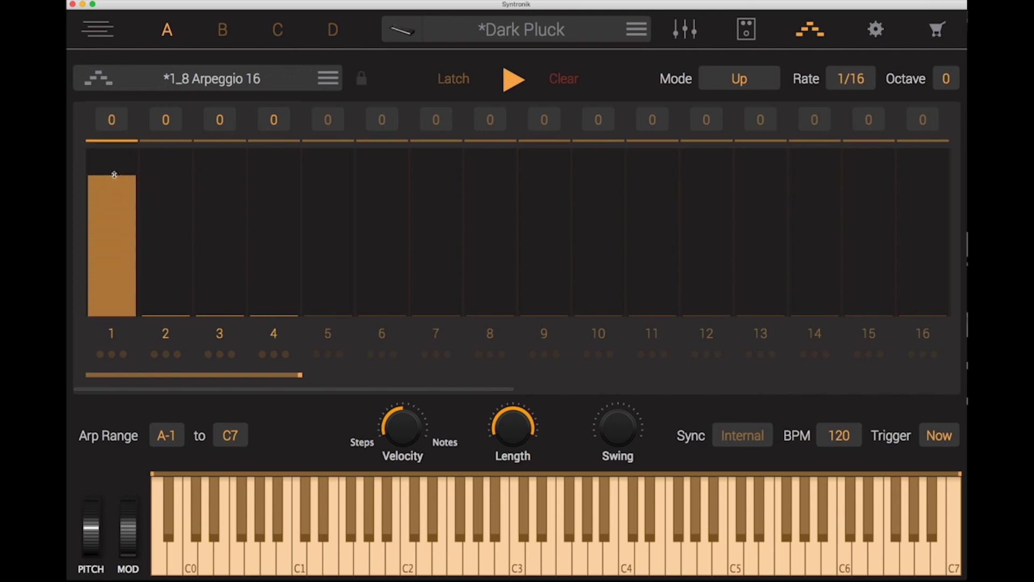
pyautogui.moveTo(163, 316); pyautogui.dragTo(163, 201)
pyautogui.moveTo(219, 312); pyautogui.dragTo(212, 190)
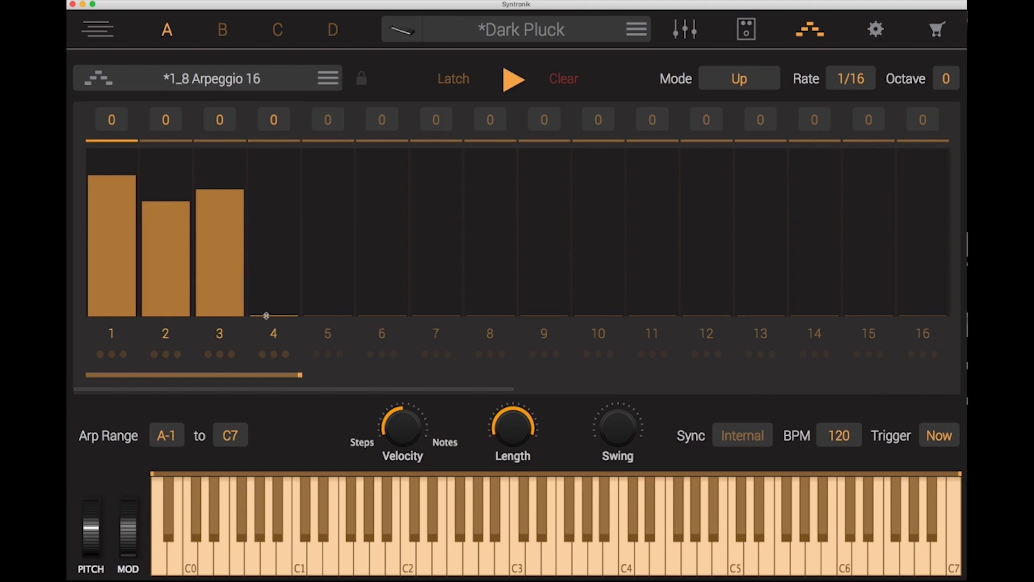
pyautogui.moveTo(267, 315); pyautogui.dragTo(263, 217)
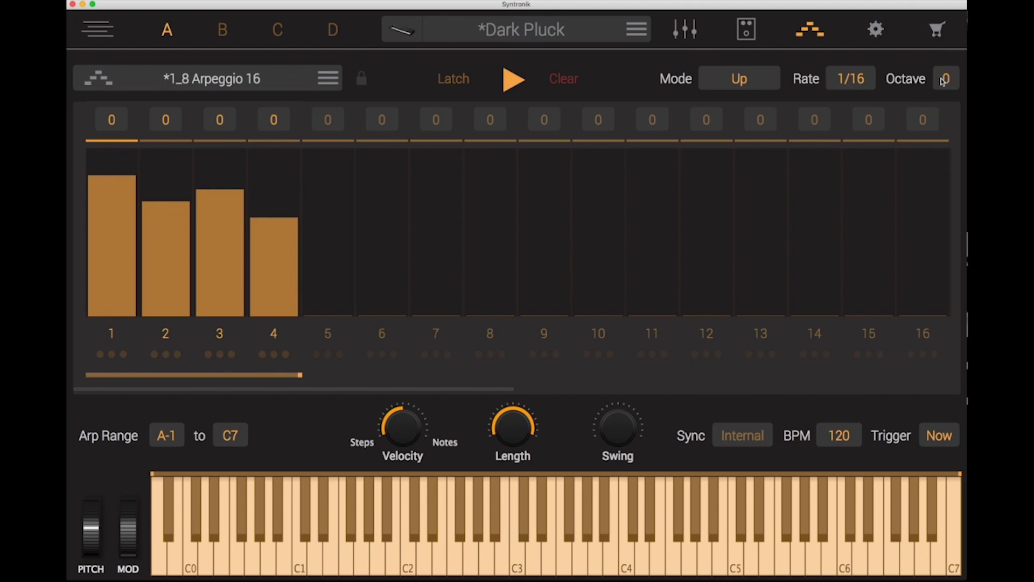
# Step: Transpose arpeggiator step 2 to +5 using its transpose box
pyautogui.click(178, 122)
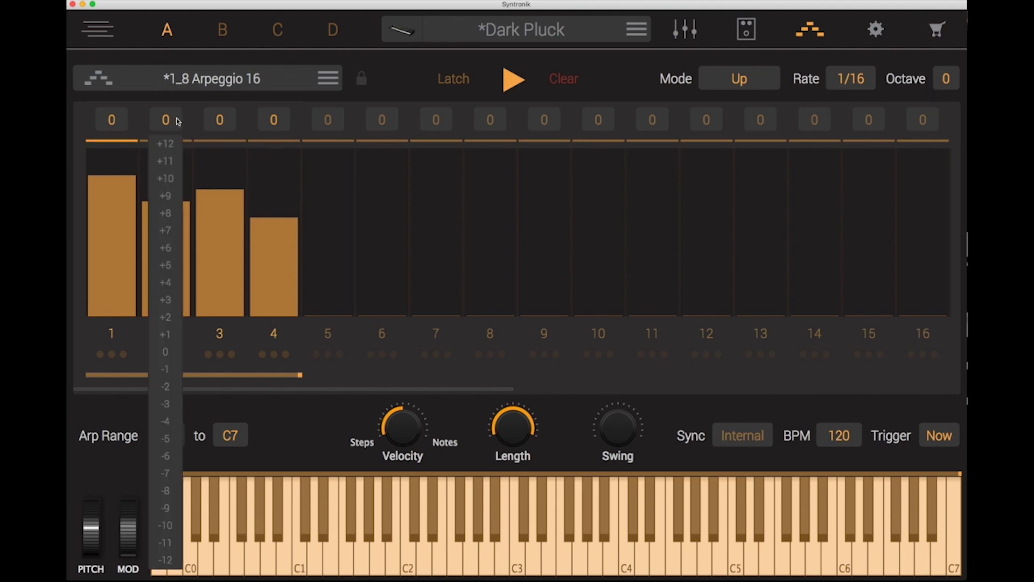
pyautogui.click(179, 272)
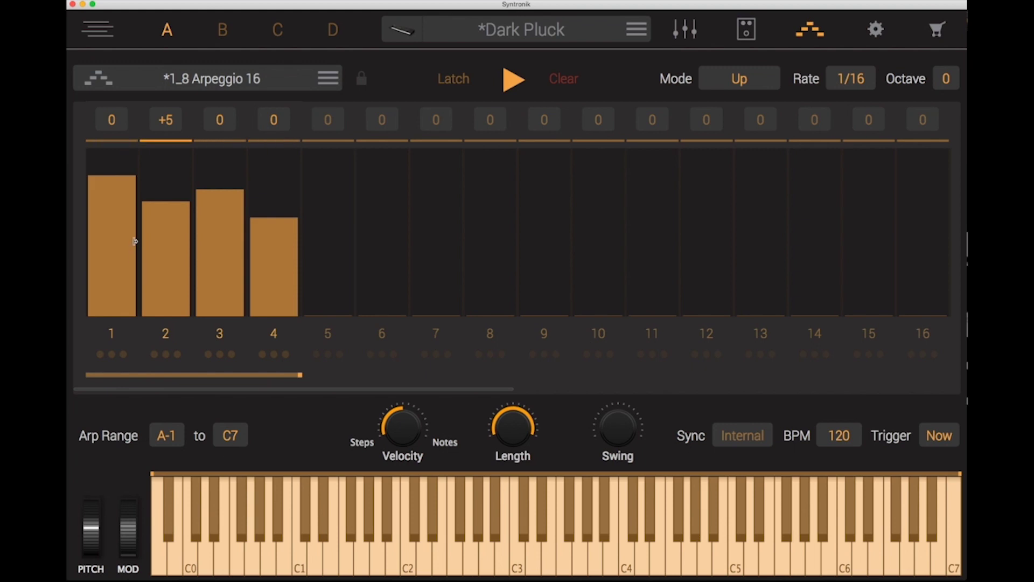
# Step: Shorten the notes on steps 1 and 3, and draw a new note bar on step 4
pyautogui.moveTo(135, 241); pyautogui.dragTo(101, 241)
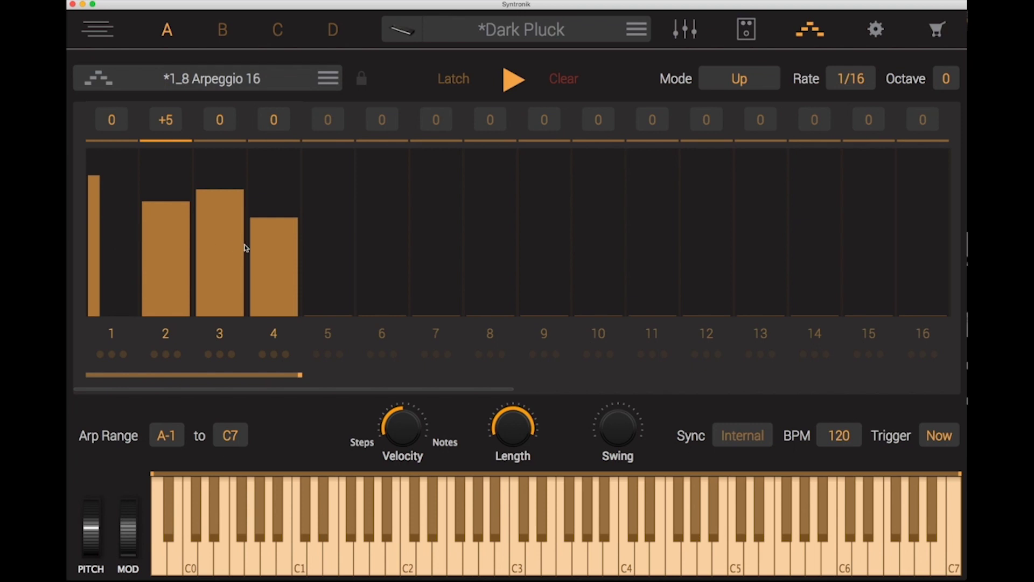
pyautogui.moveTo(243, 247); pyautogui.dragTo(205, 249)
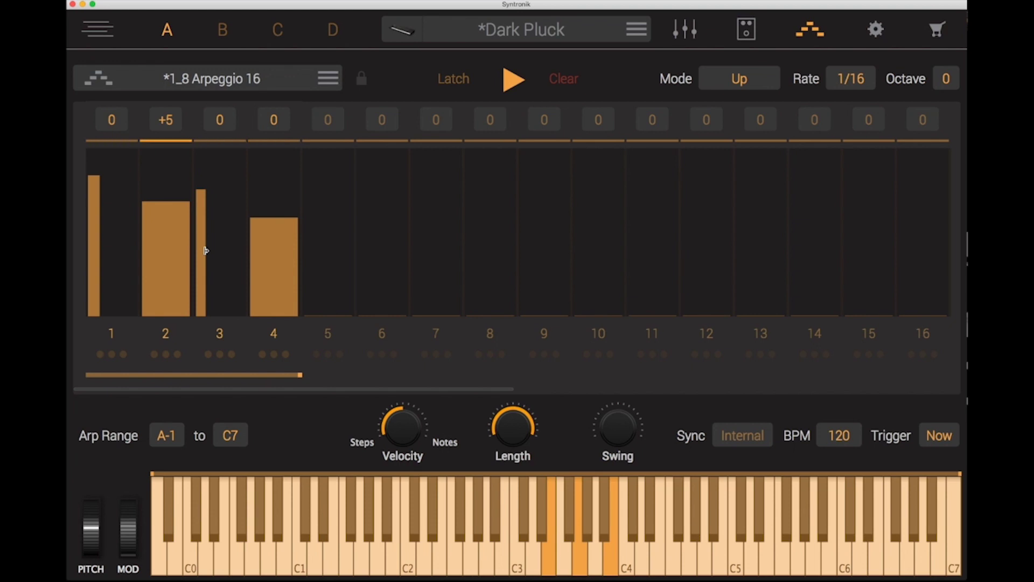
pyautogui.moveTo(206, 250); pyautogui.dragTo(296, 238)
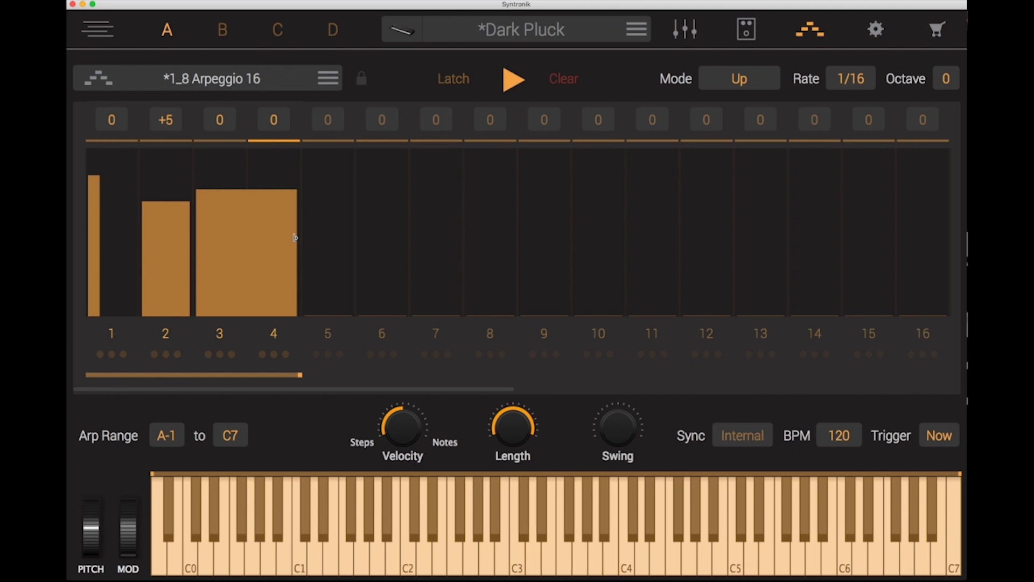
pyautogui.moveTo(295, 238); pyautogui.dragTo(243, 245)
pyautogui.moveTo(270, 314); pyautogui.dragTo(269, 203)
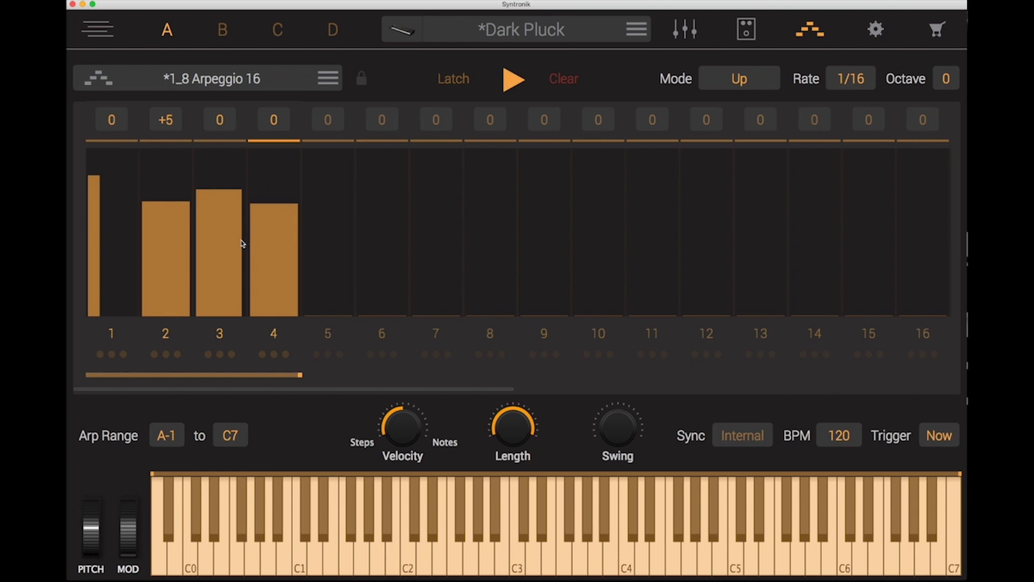
pyautogui.moveTo(241, 243); pyautogui.dragTo(210, 247)
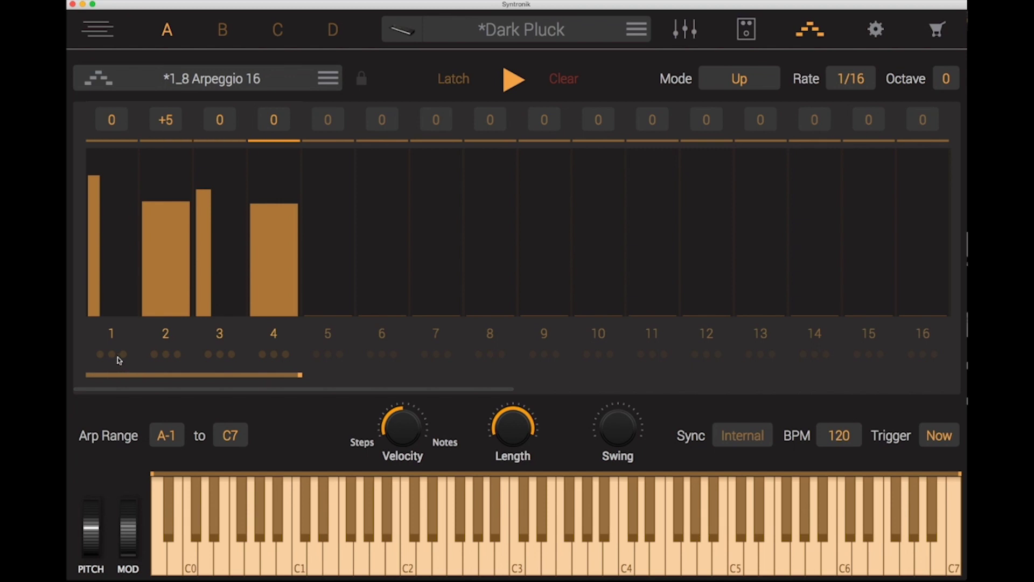
# Step: Toggle step 4's three dots on, off, and back on
pyautogui.click(274, 355)
pyautogui.click(273, 355)
pyautogui.click(275, 357)
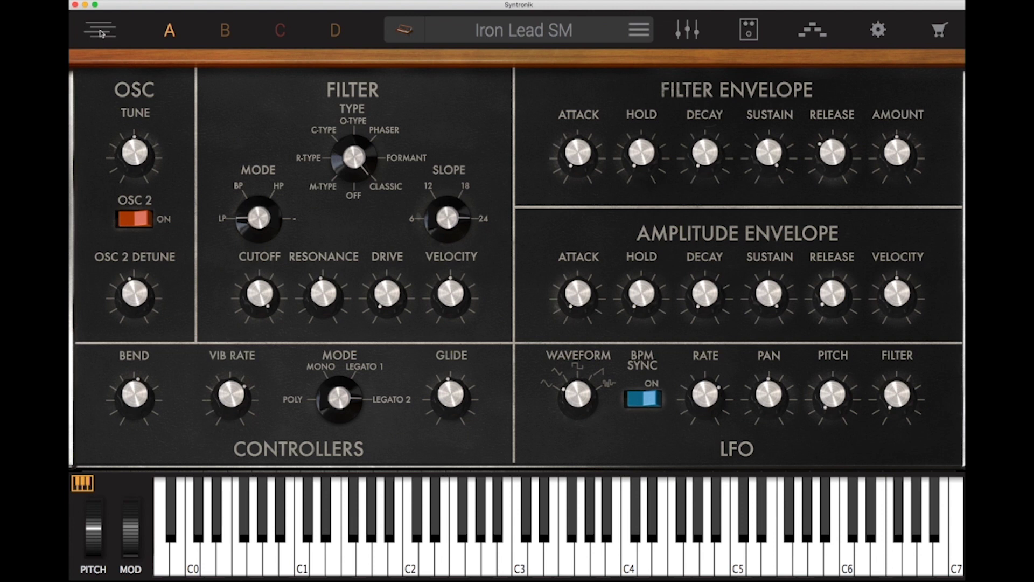
# Step: Open the multi-part view, check part B's LP Sweep 94B Dcy, then return to part A
pyautogui.click(101, 34)
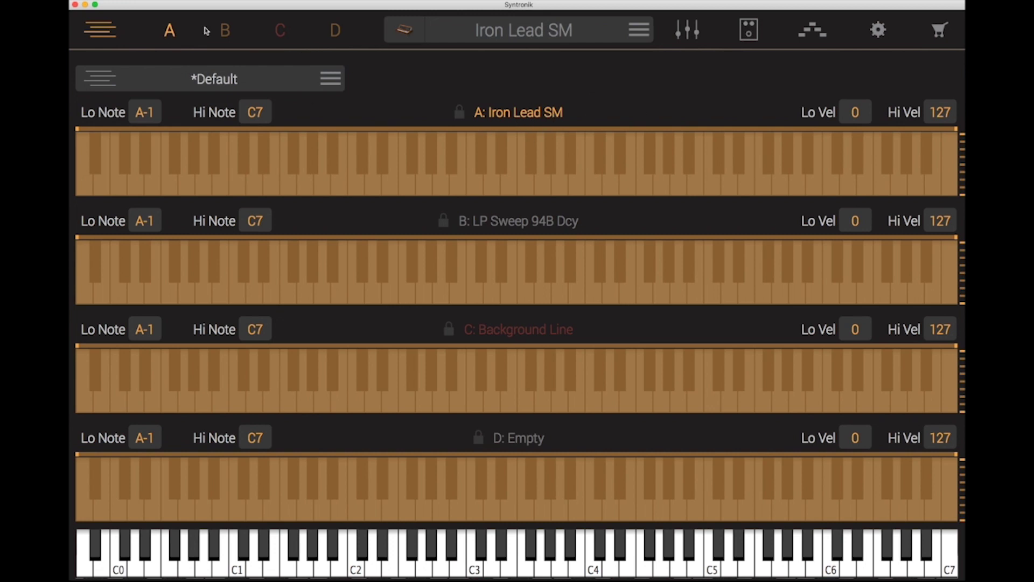
pyautogui.click(226, 34)
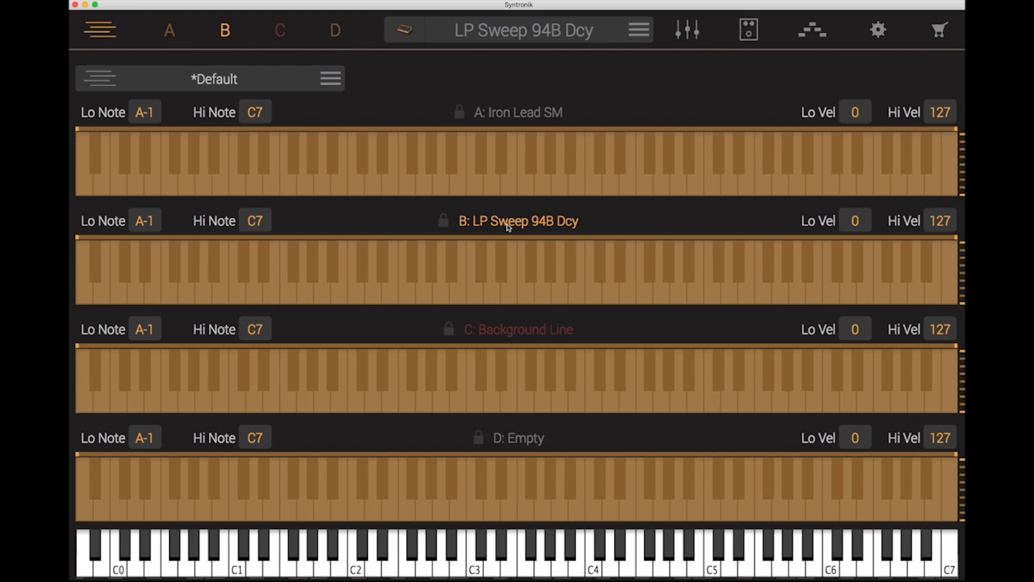
pyautogui.click(171, 30)
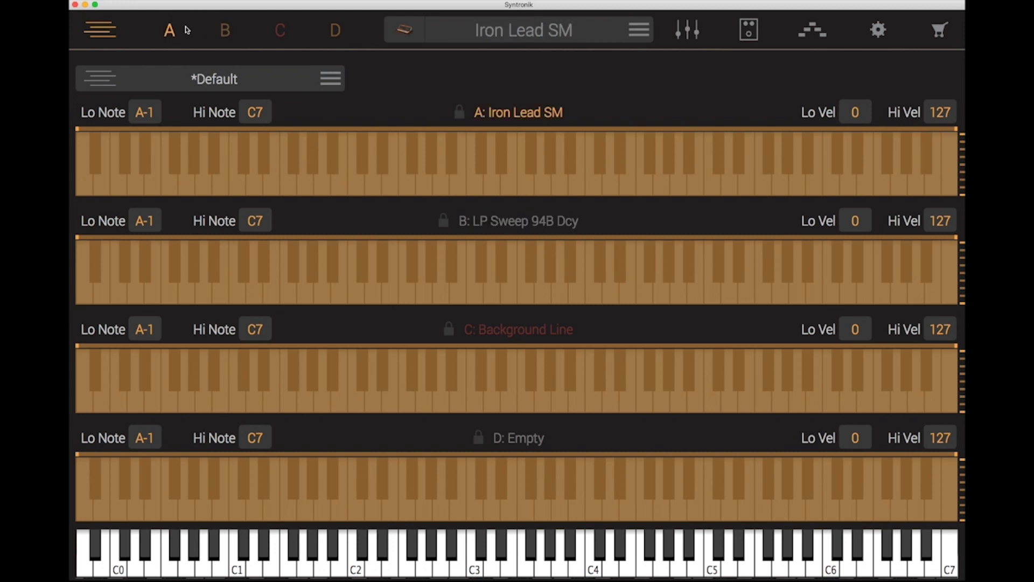
# Step: Drop part A's mixer volume to minimum, raise it partway, and close the mixer
pyautogui.click(683, 31)
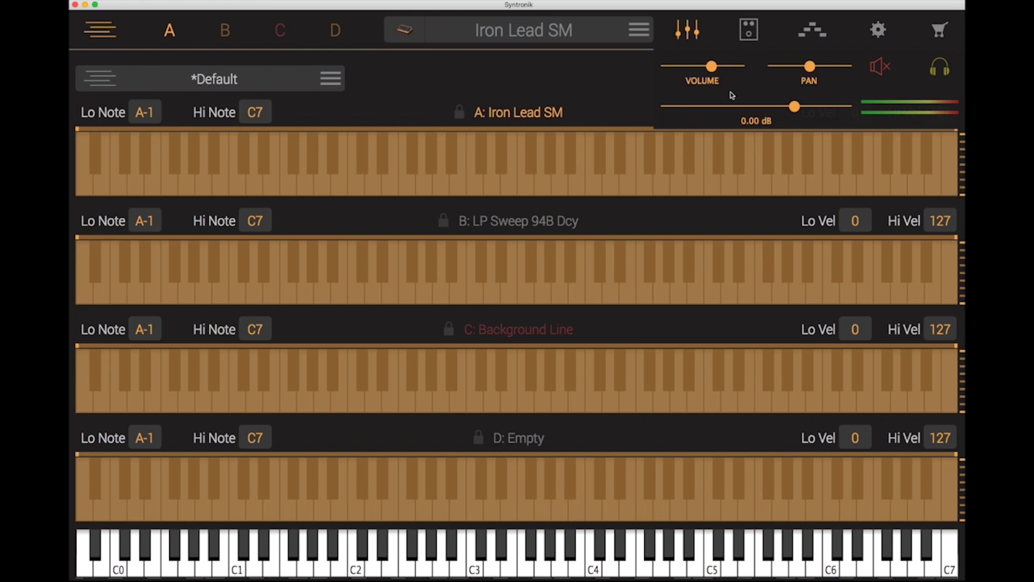
pyautogui.moveTo(711, 79)
pyautogui.moveTo(713, 73); pyautogui.dragTo(593, 83)
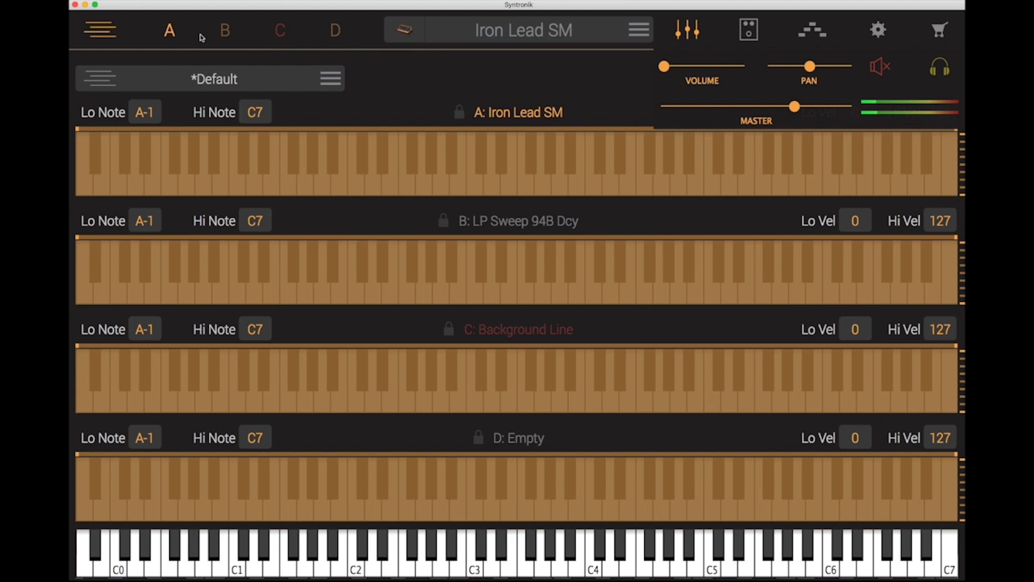
pyautogui.moveTo(665, 67)
pyautogui.moveTo(665, 67); pyautogui.dragTo(707, 69)
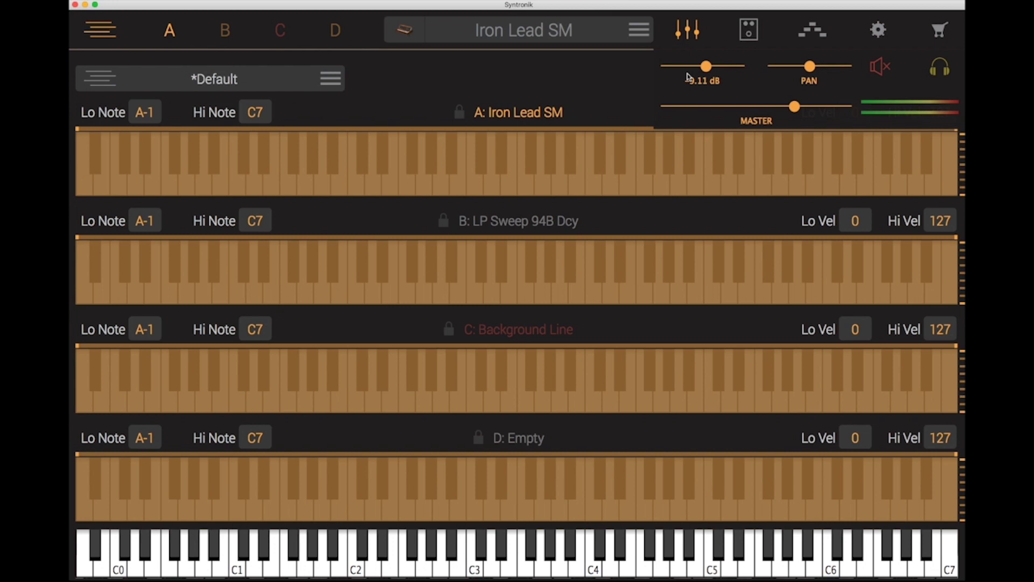
pyautogui.click(687, 30)
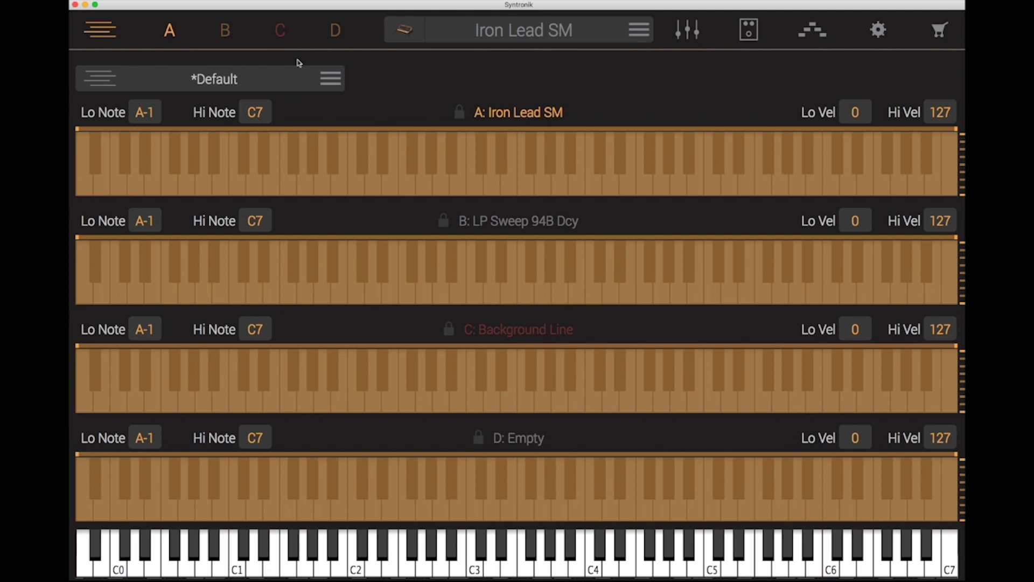
# Step: Select part C, toggle its solo in the mixer, and leave solo off with the mixer closed
pyautogui.click(280, 30)
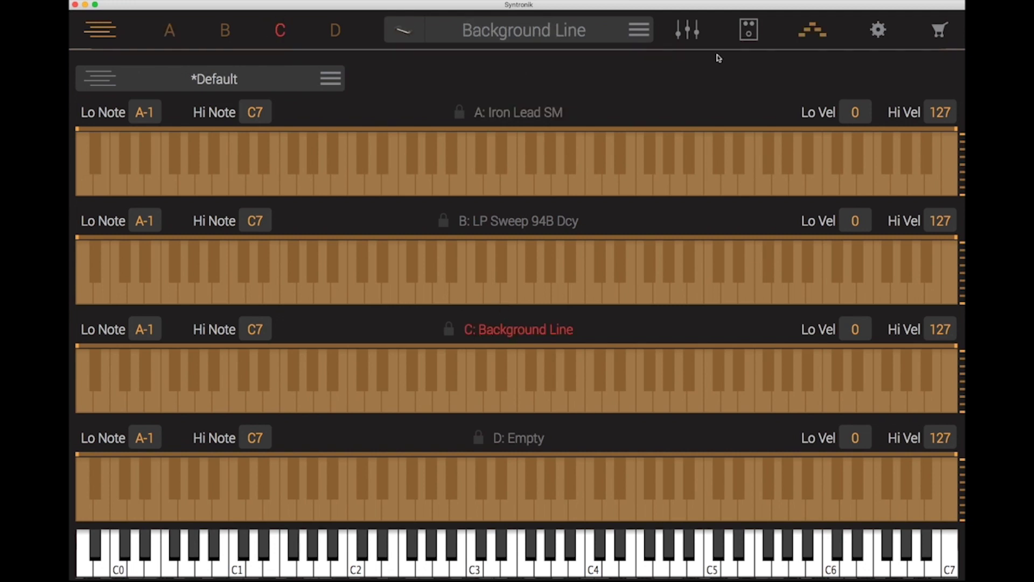
pyautogui.click(688, 30)
pyautogui.click(941, 68)
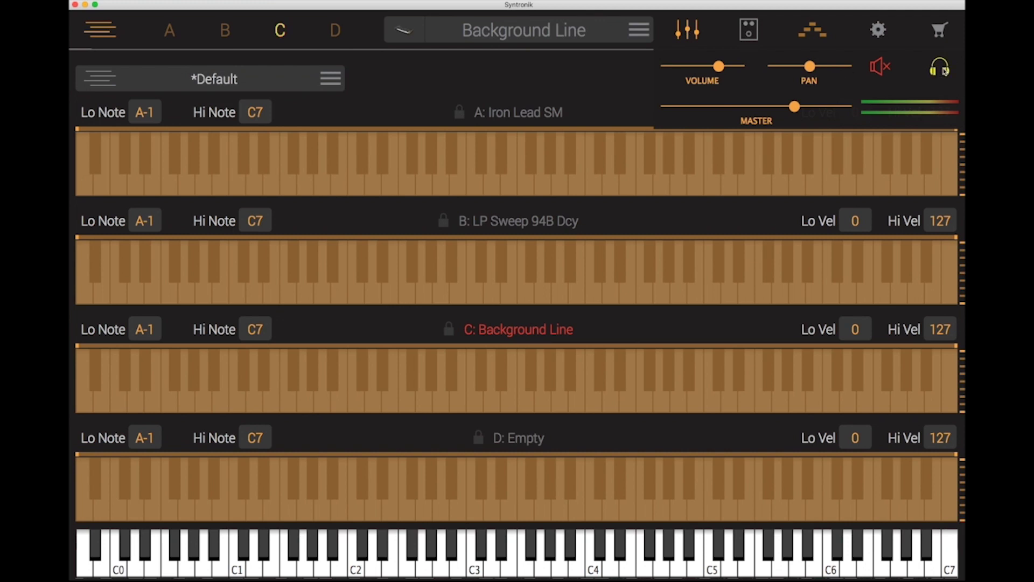
pyautogui.click(942, 69)
pyautogui.click(942, 69)
pyautogui.click(893, 72)
pyautogui.moveTo(793, 109)
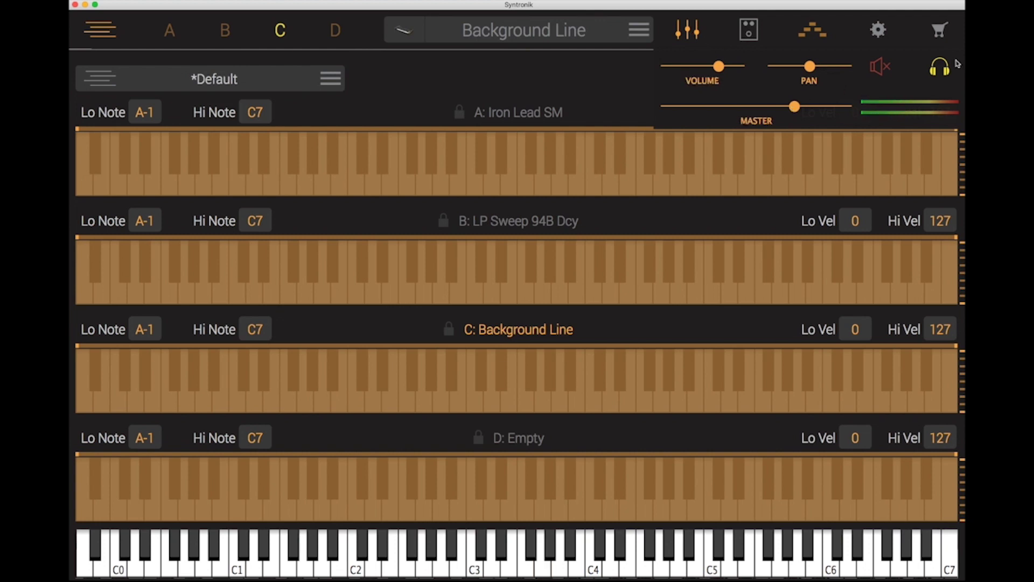
pyautogui.click(939, 70)
pyautogui.click(696, 29)
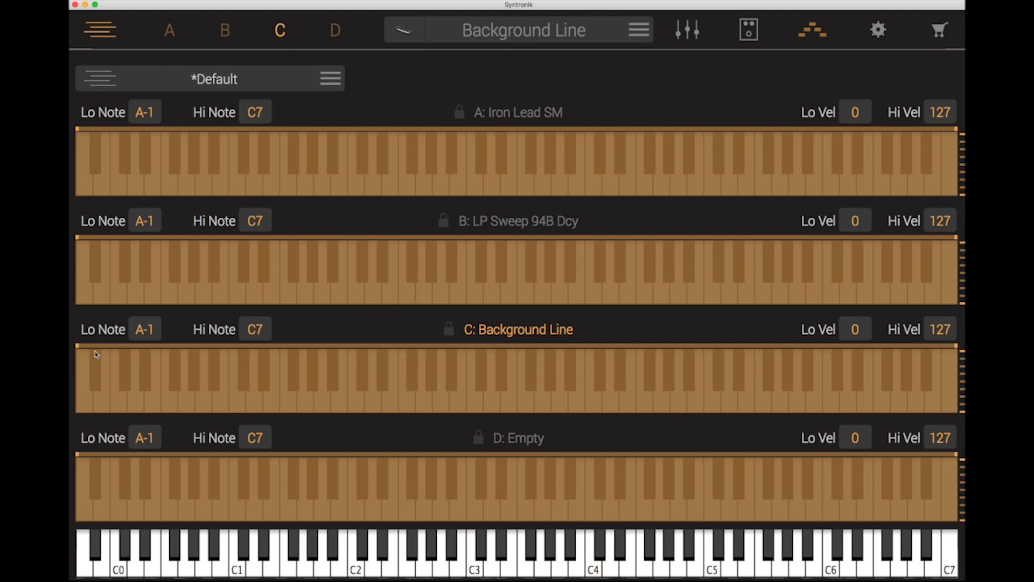
# Step: Limit part C to C3–B3, start parts B and A at C4, and play D3 to test
pyautogui.moveTo(78, 349); pyautogui.dragTo(466, 359)
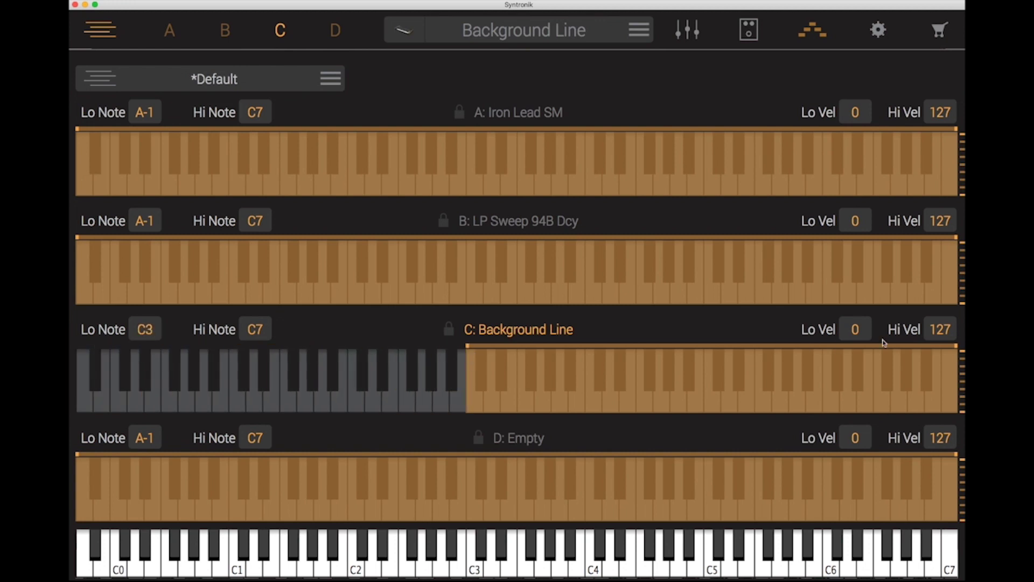
pyautogui.moveTo(957, 347); pyautogui.dragTo(583, 402)
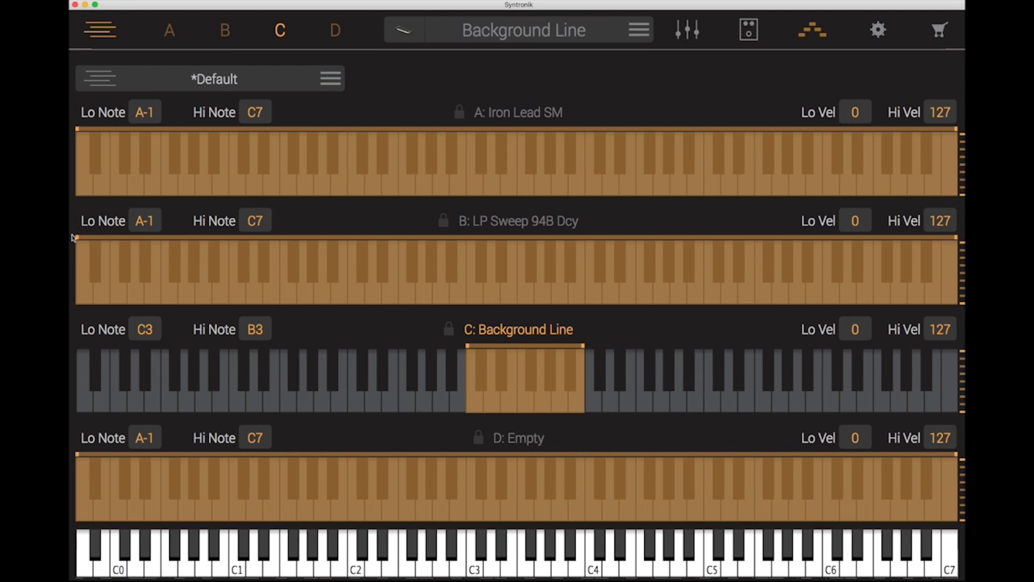
pyautogui.moveTo(77, 236); pyautogui.dragTo(589, 229)
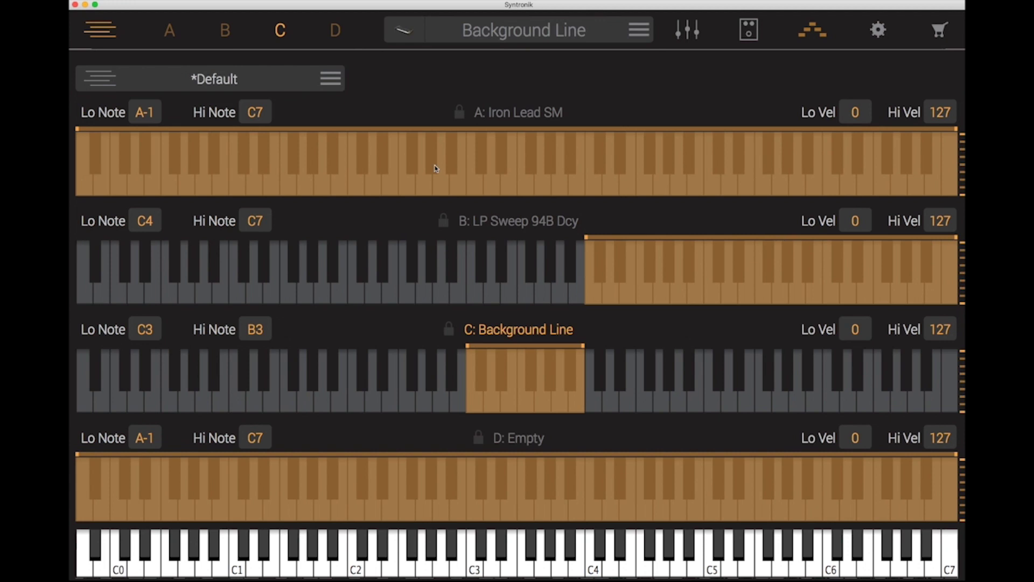
pyautogui.moveTo(77, 129); pyautogui.dragTo(588, 125)
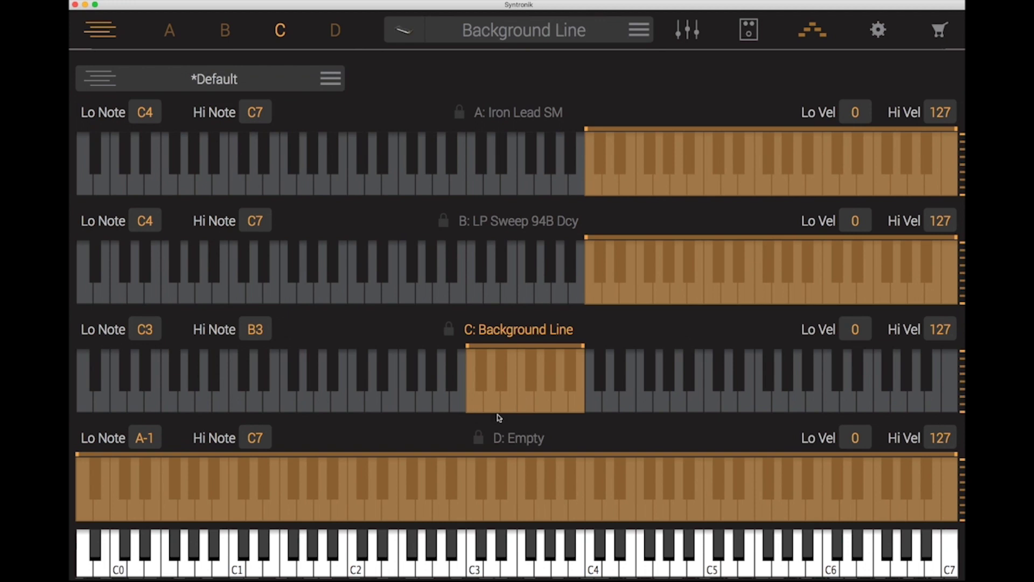
pyautogui.click(489, 388)
# Step: Compare the effects chains of parts C and B in the FX rack
pyautogui.click(748, 35)
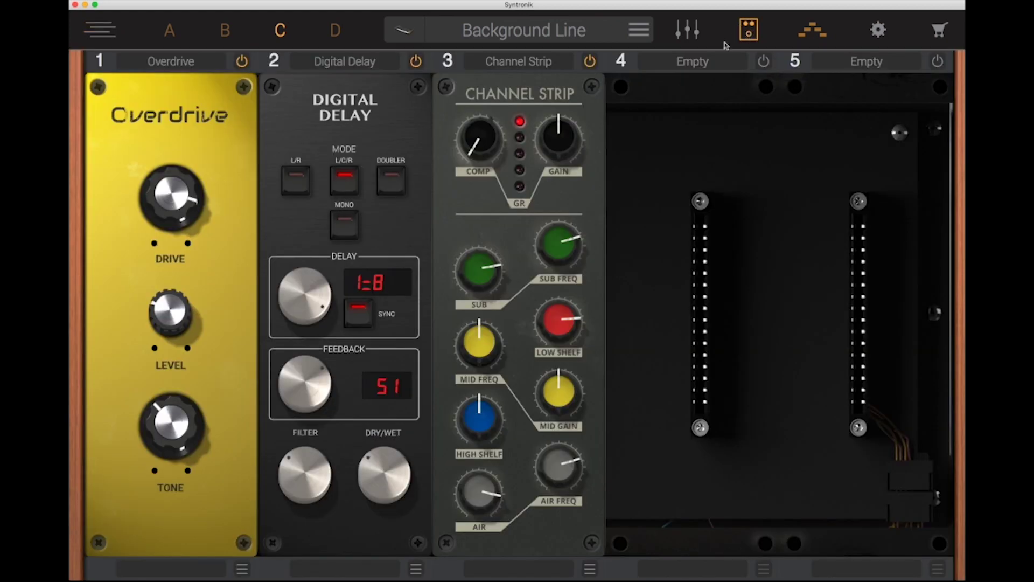
pyautogui.click(226, 32)
pyautogui.click(279, 31)
# Step: Browse the step arpeggio patterns of parts C, B and A
pyautogui.click(749, 32)
pyautogui.click(815, 34)
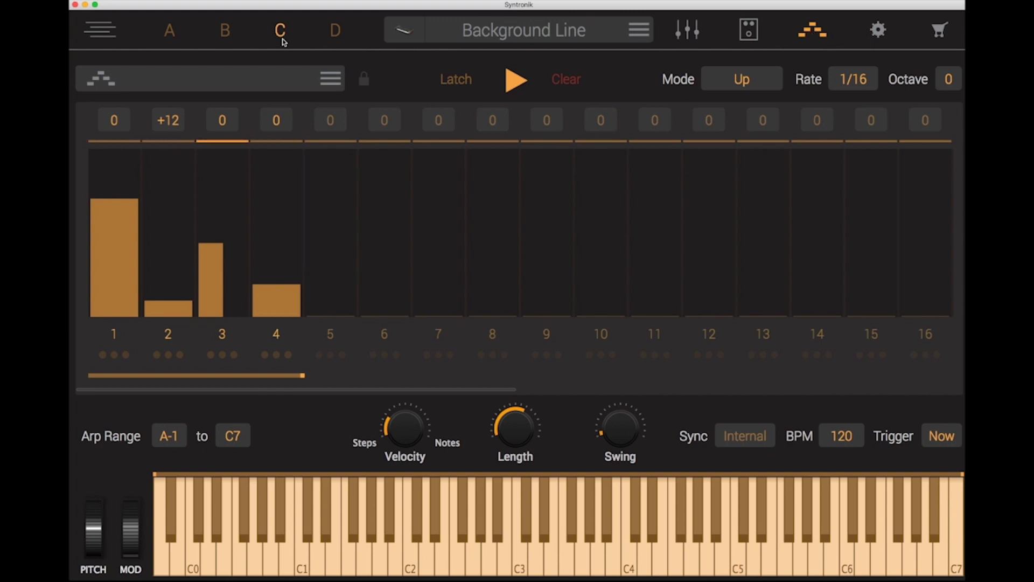
pyautogui.click(218, 33)
pyautogui.click(183, 37)
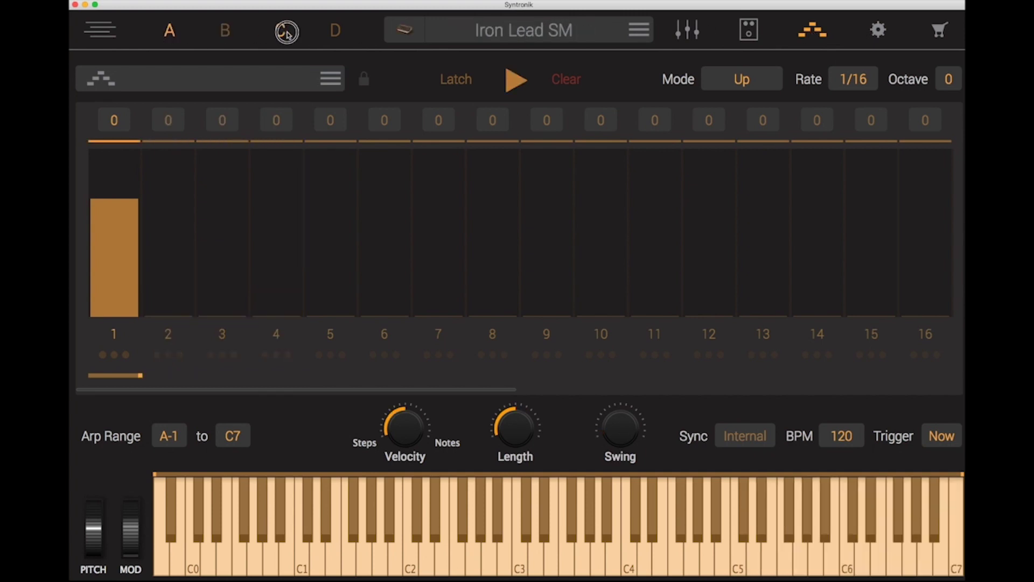
pyautogui.click(283, 31)
# Step: Step through parts C, D and B, ending on part A's Iron Lead SM arpeggiator with 1_16 Arpeggio 06
pyautogui.click(820, 33)
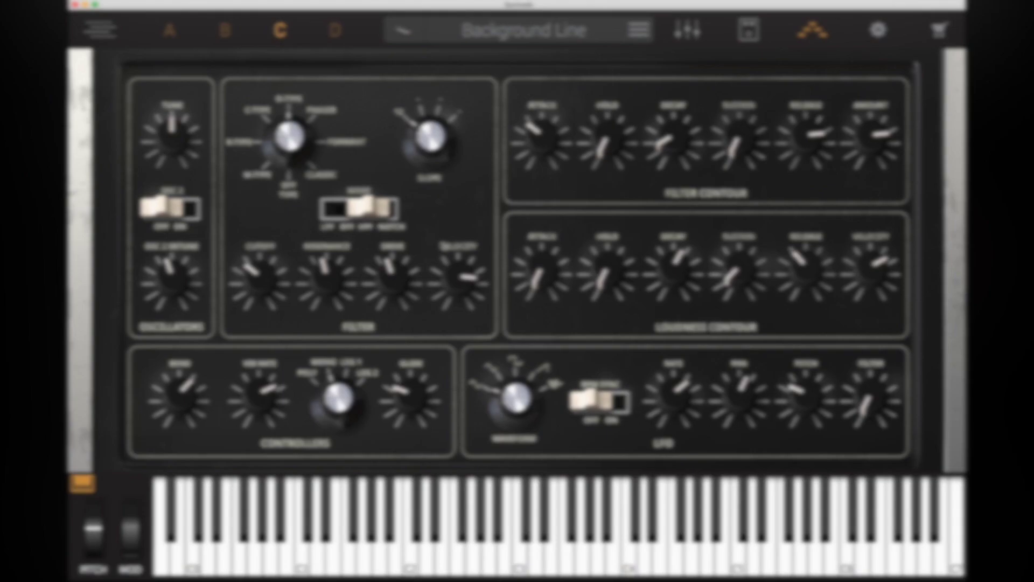
pyautogui.click(334, 31)
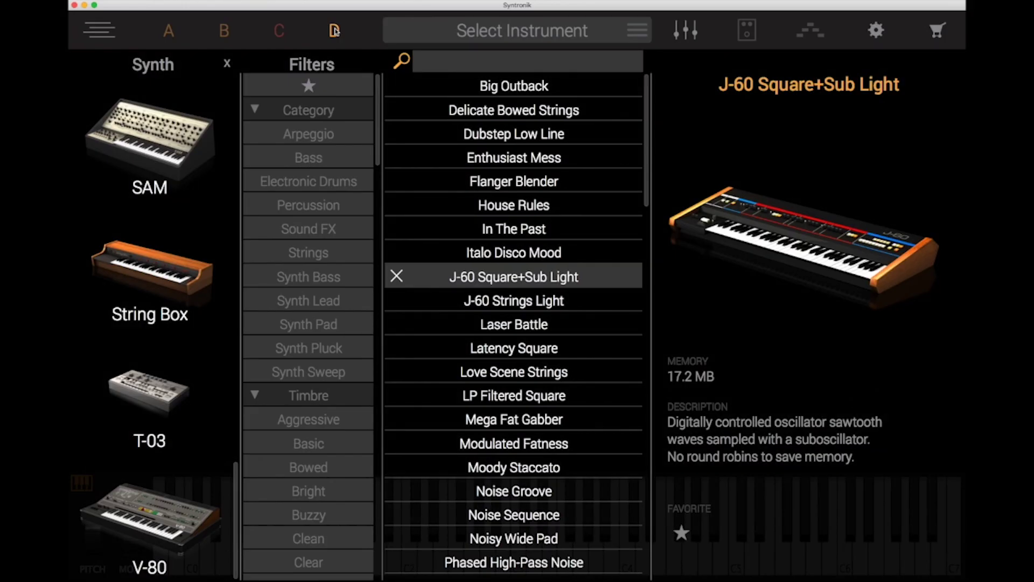
pyautogui.click(281, 31)
pyautogui.click(226, 32)
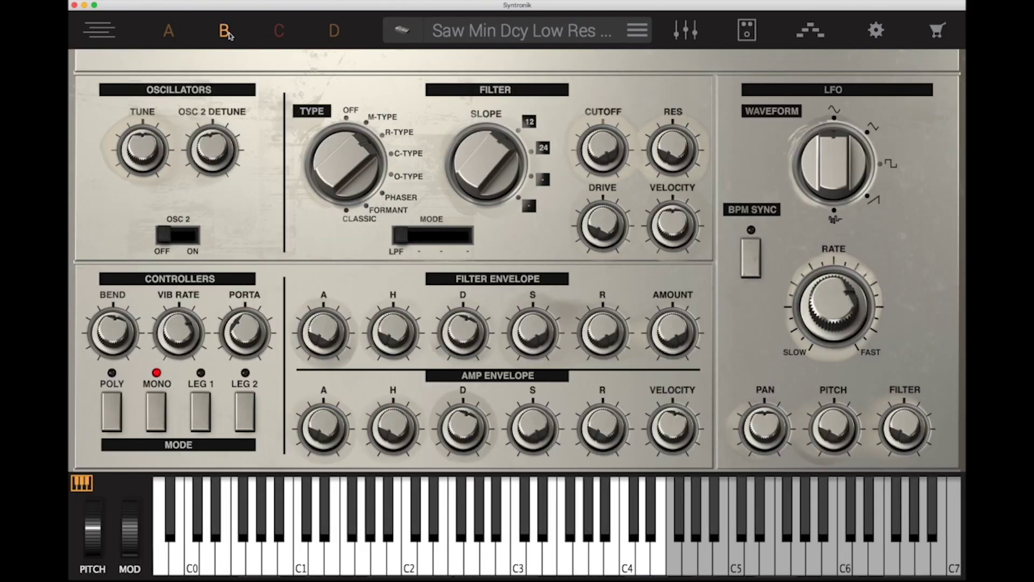
pyautogui.click(173, 35)
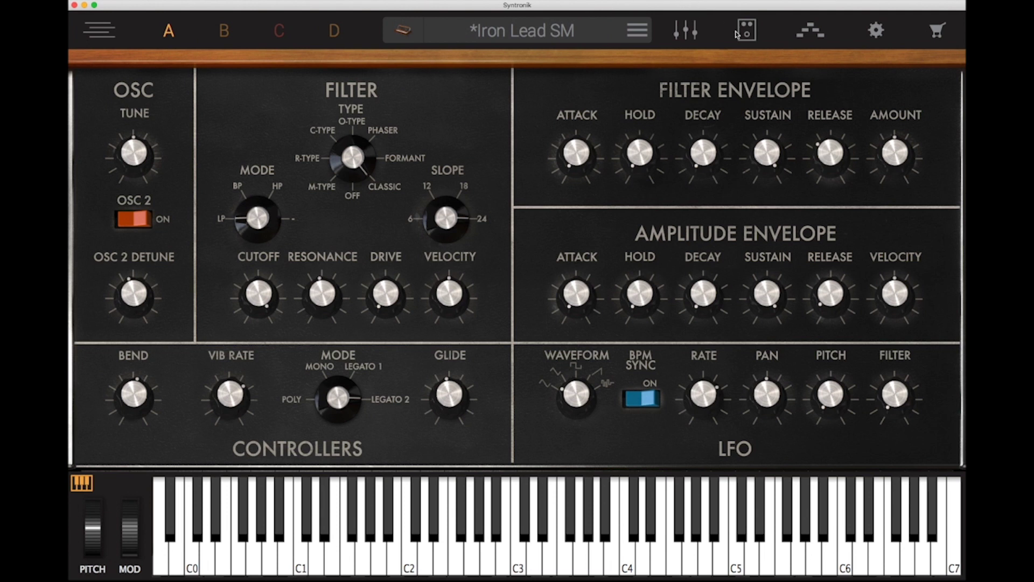
pyautogui.click(737, 34)
pyautogui.click(815, 34)
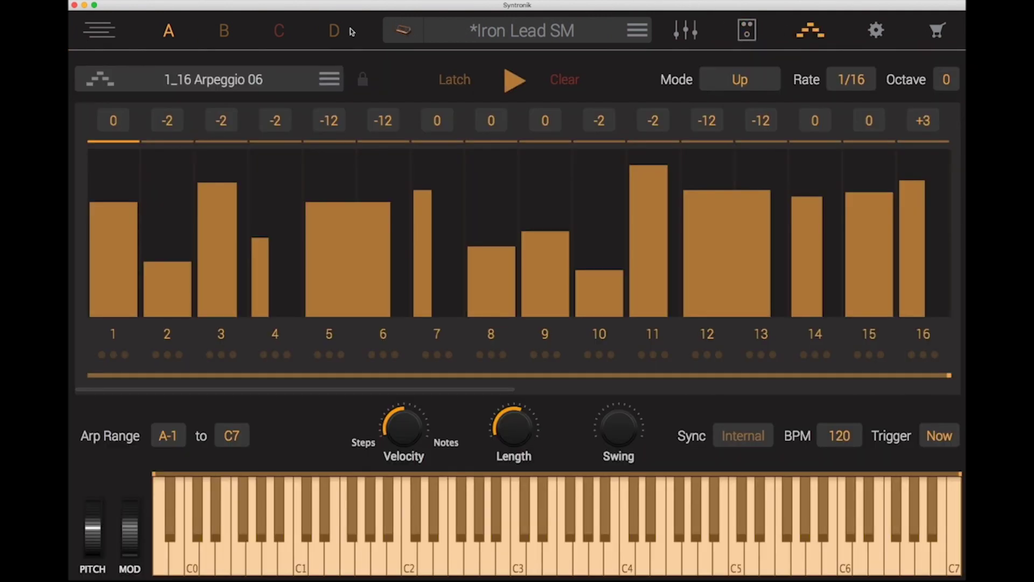